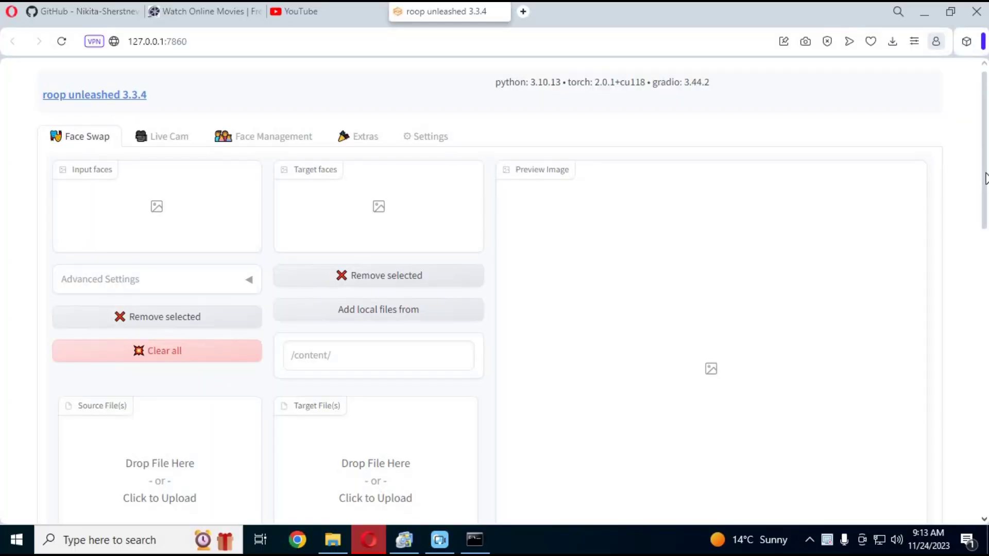
# Scroll through the Face Swap settings and list the available post-processing face enhancers.
pyautogui.scroll(-5, 985, 177)
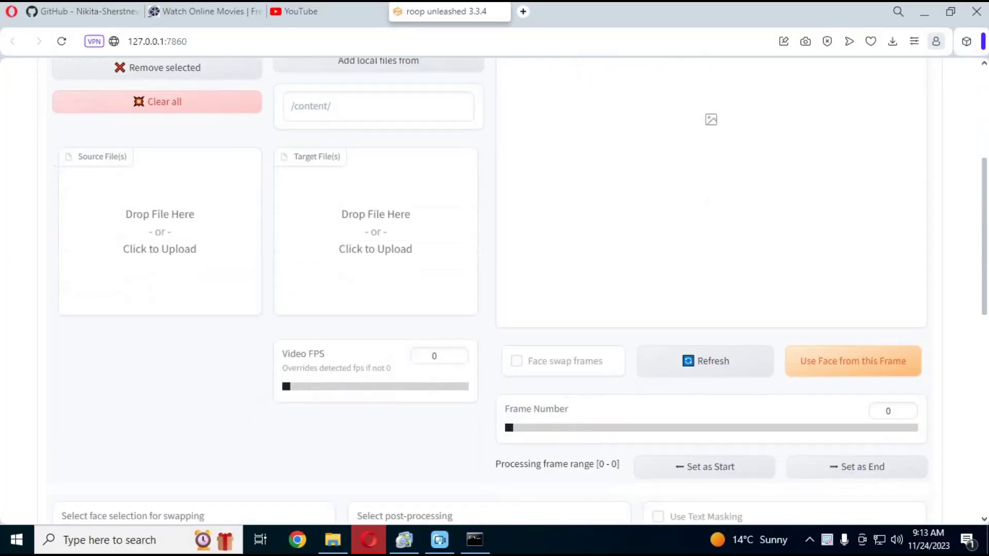
pyautogui.scroll(-10, 519, 282)
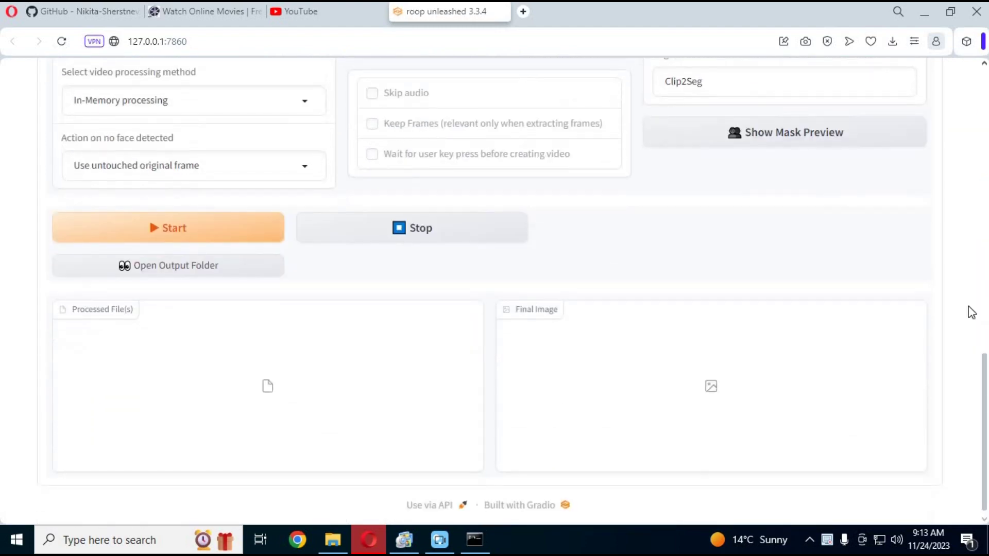
pyautogui.scroll(15, 971, 313)
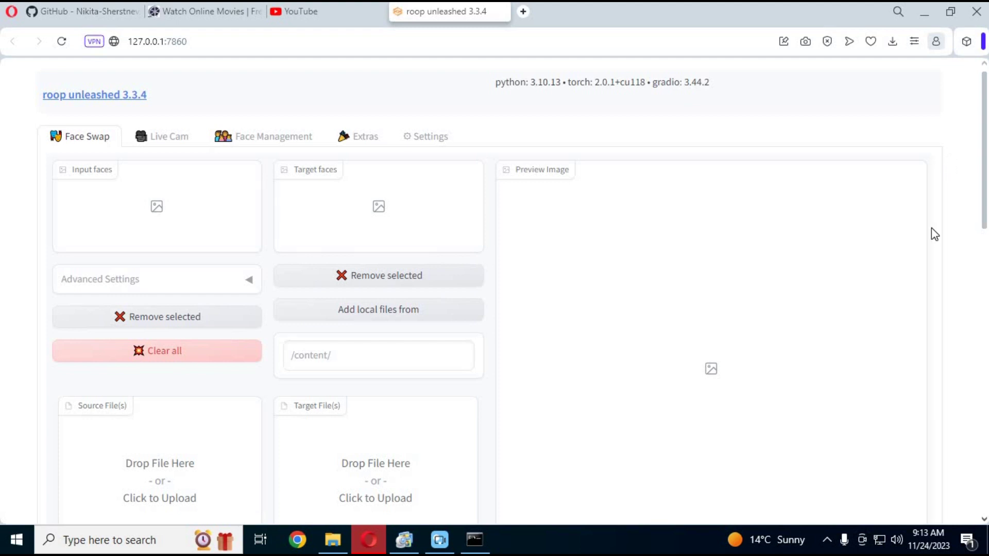
pyautogui.scroll(-3, 934, 232)
pyautogui.scroll(-4, 930, 273)
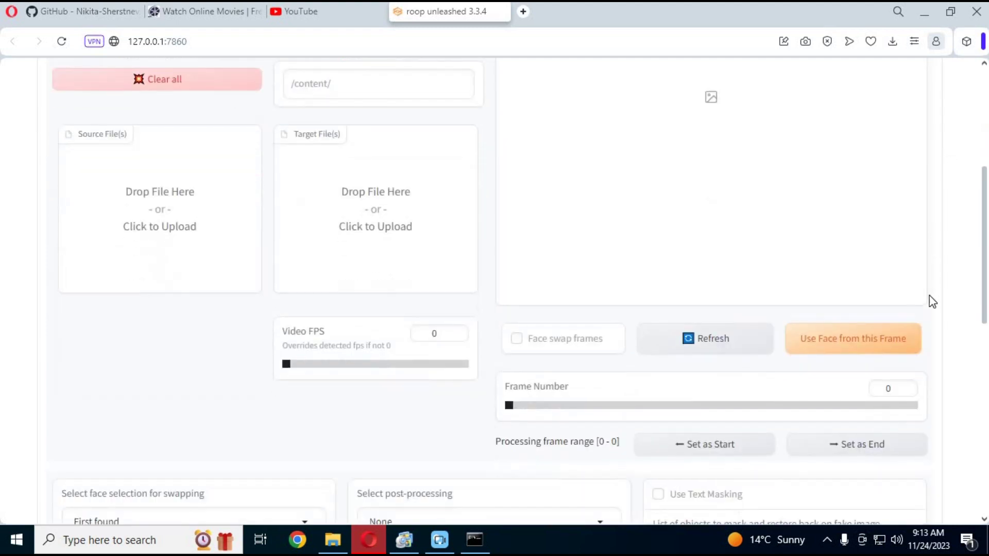
pyautogui.scroll(-2, 934, 322)
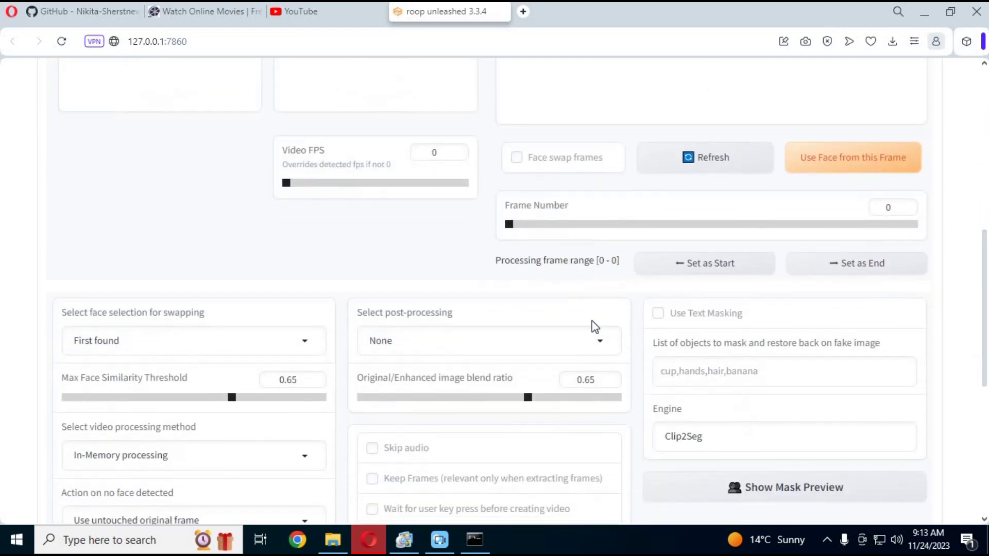
pyautogui.click(567, 330)
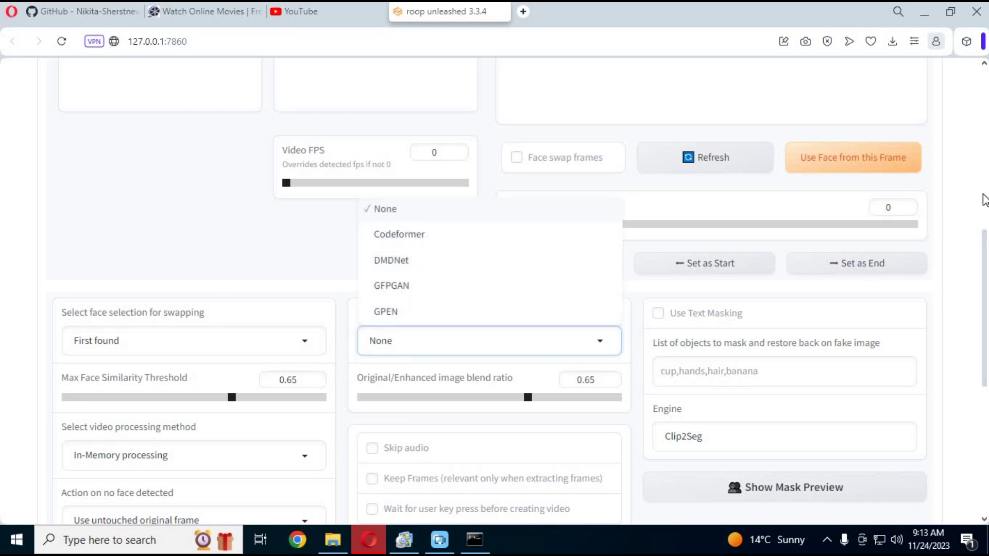
pyautogui.moveTo(983, 265); pyautogui.dragTo(984, 309)
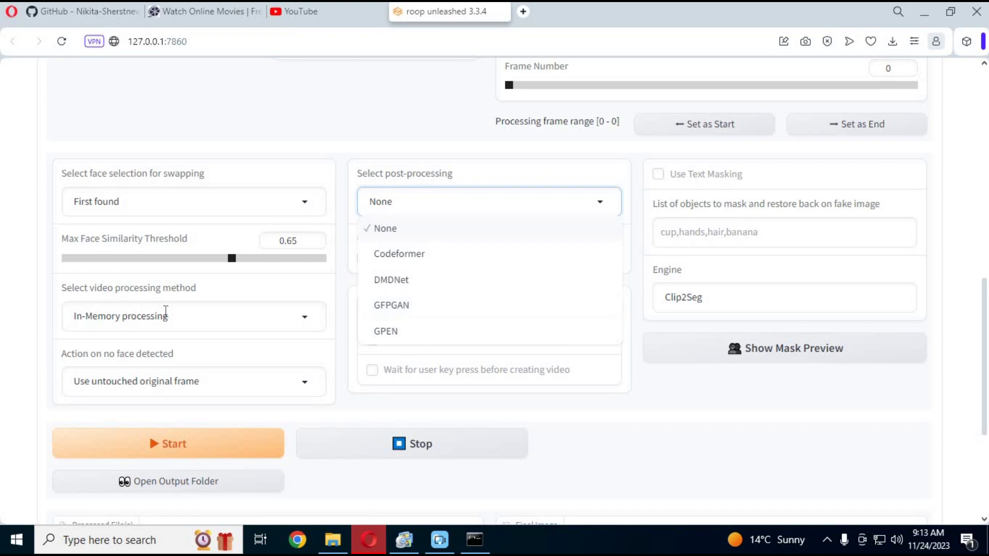
pyautogui.moveTo(986, 335); pyautogui.dragTo(986, 401)
pyautogui.scroll(15, 963, 206)
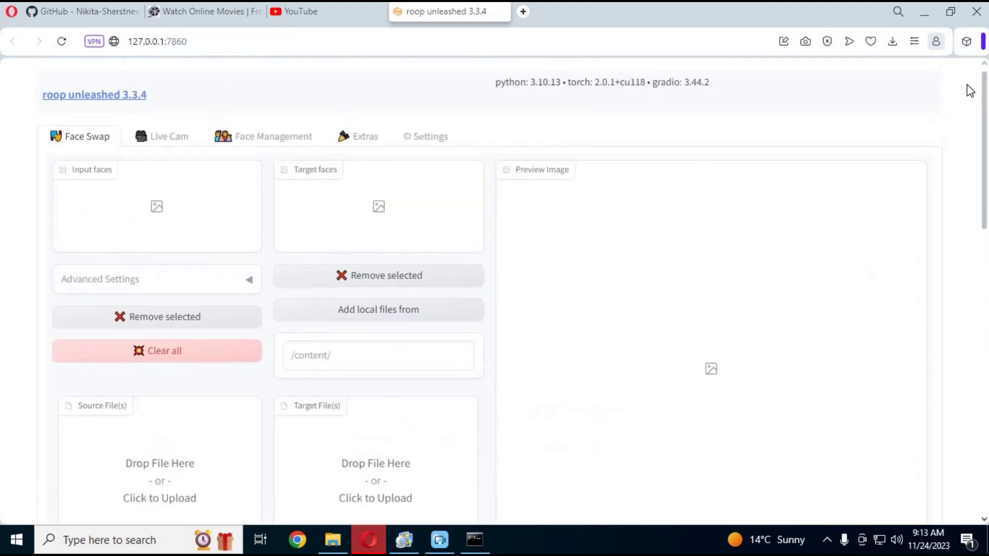
# Activate Live Cam face swapping, view the camera and swapped feeds, then return to Face Swap.
pyautogui.click(160, 140)
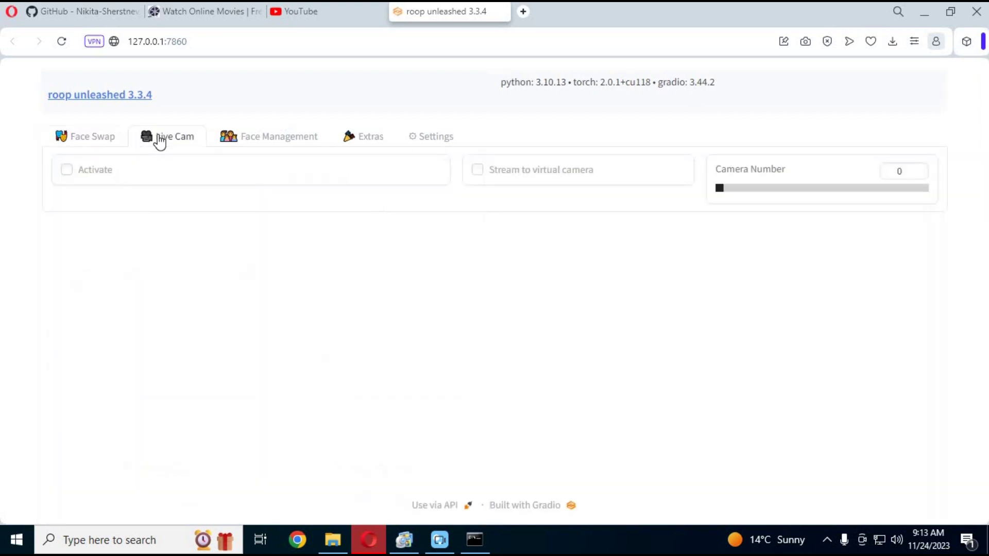
pyautogui.click(65, 171)
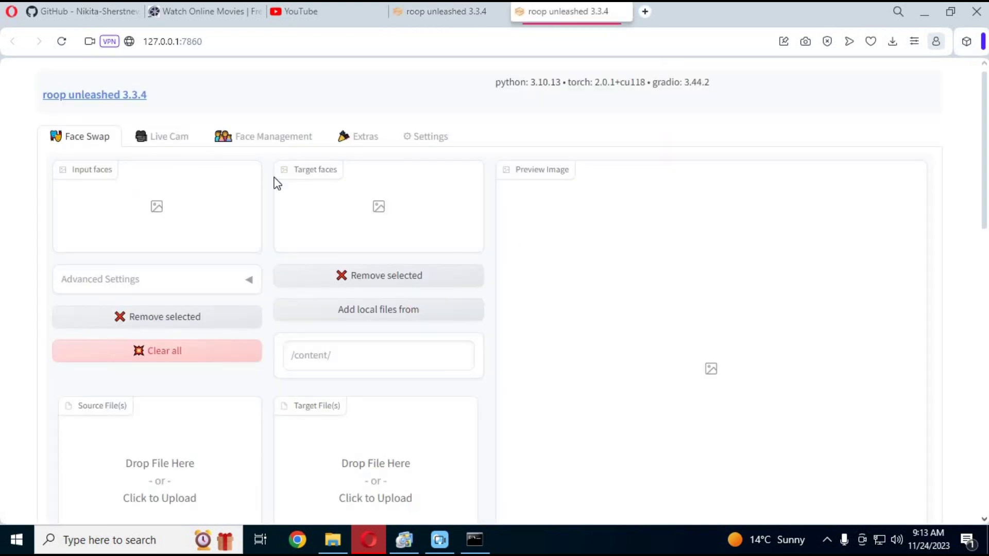
pyautogui.click(163, 142)
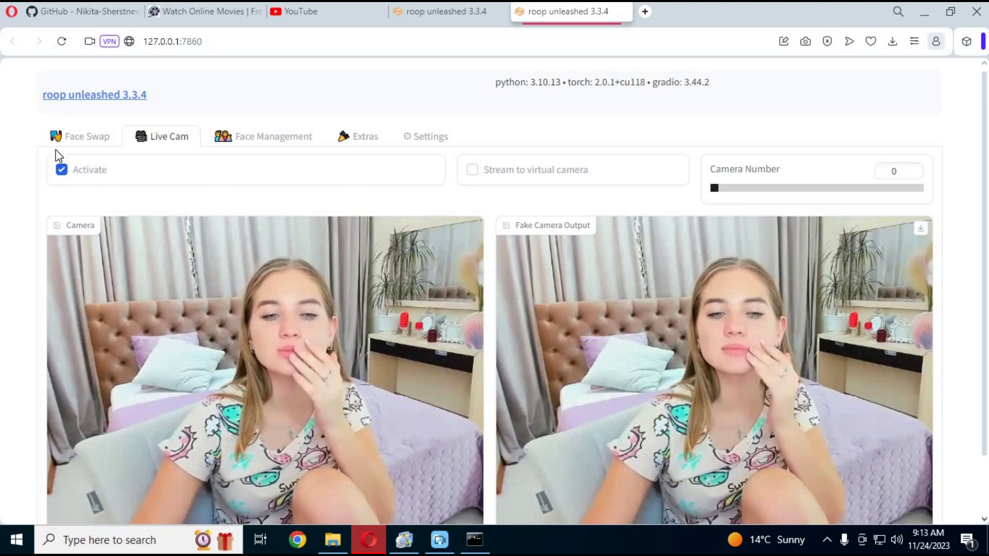
pyautogui.click(84, 137)
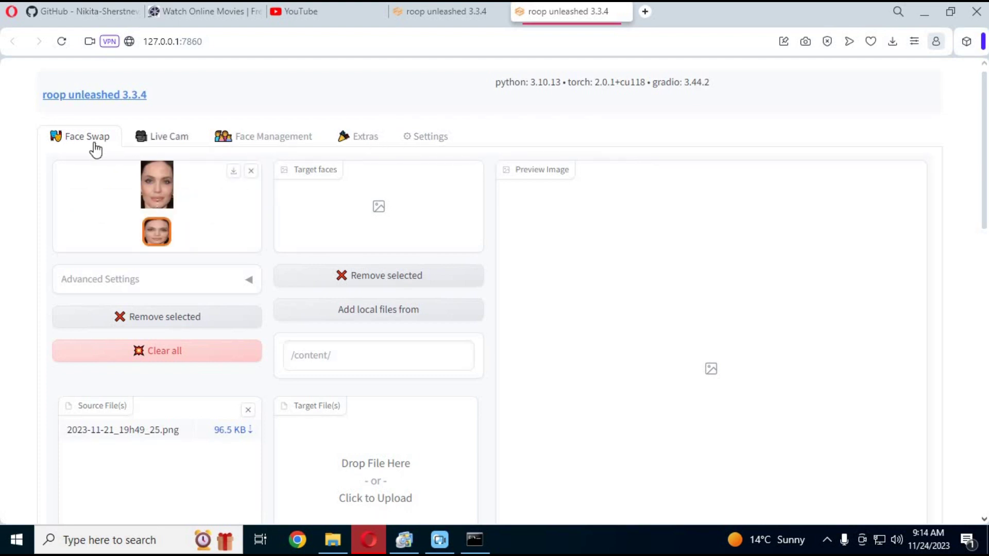
pyautogui.click(164, 136)
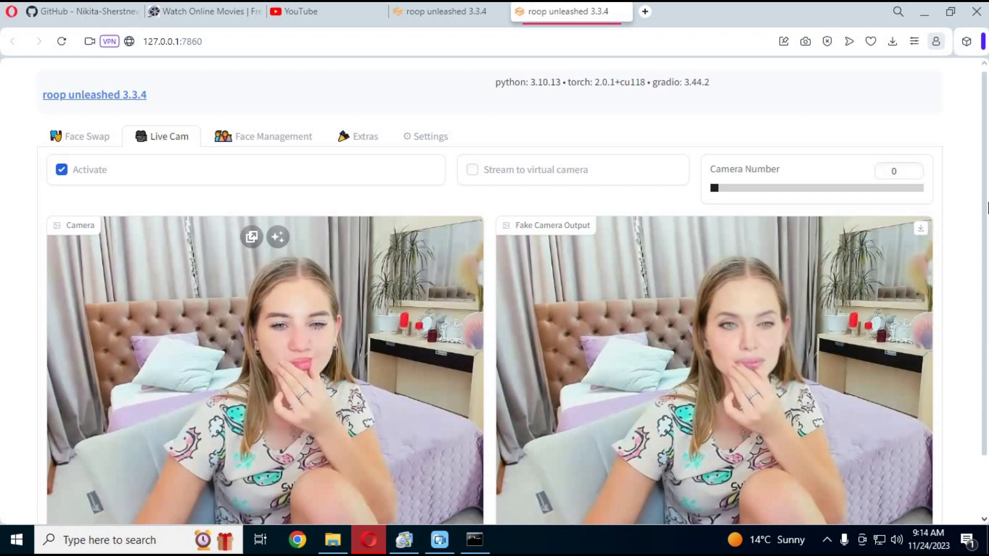
pyautogui.scroll(-1, 987, 207)
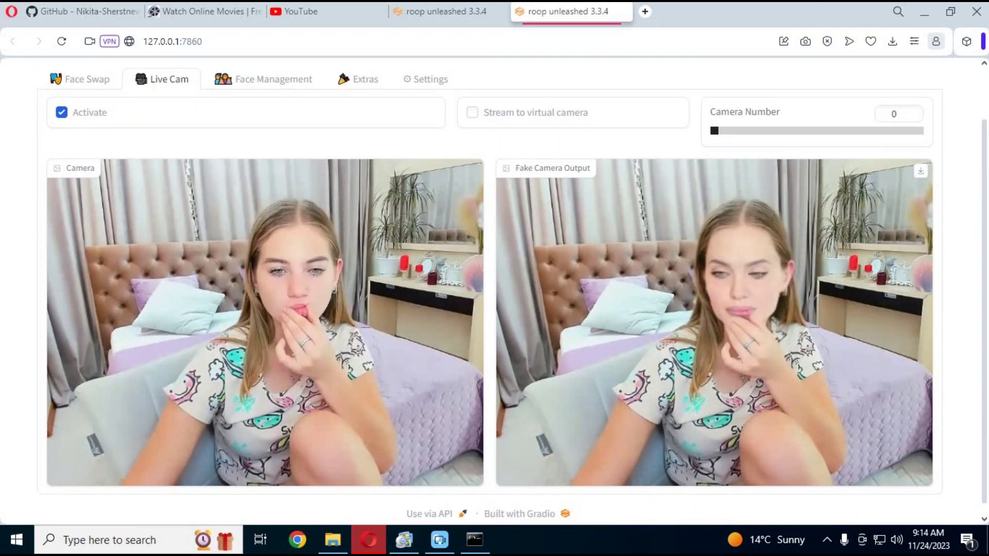
pyautogui.scroll(-1, 978, 177)
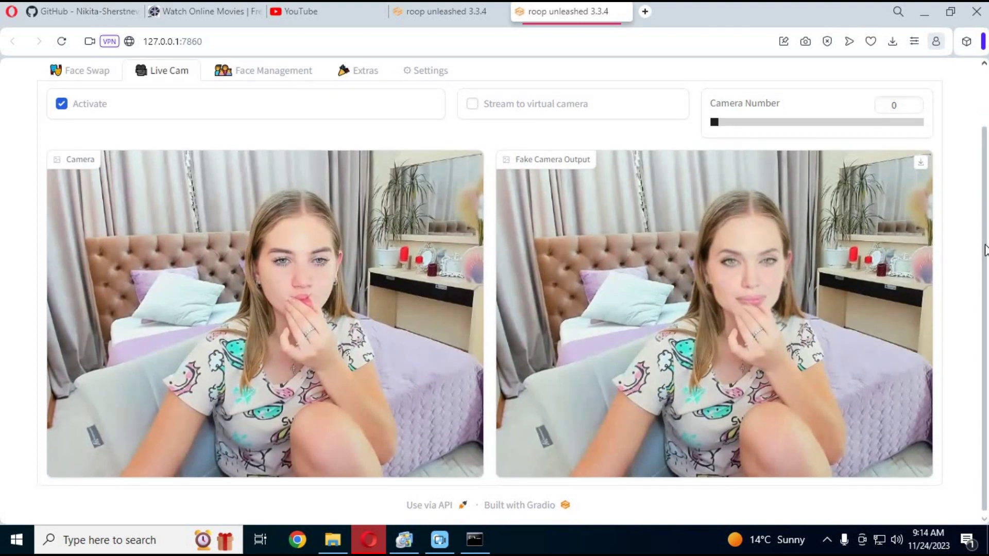
pyautogui.click(252, 73)
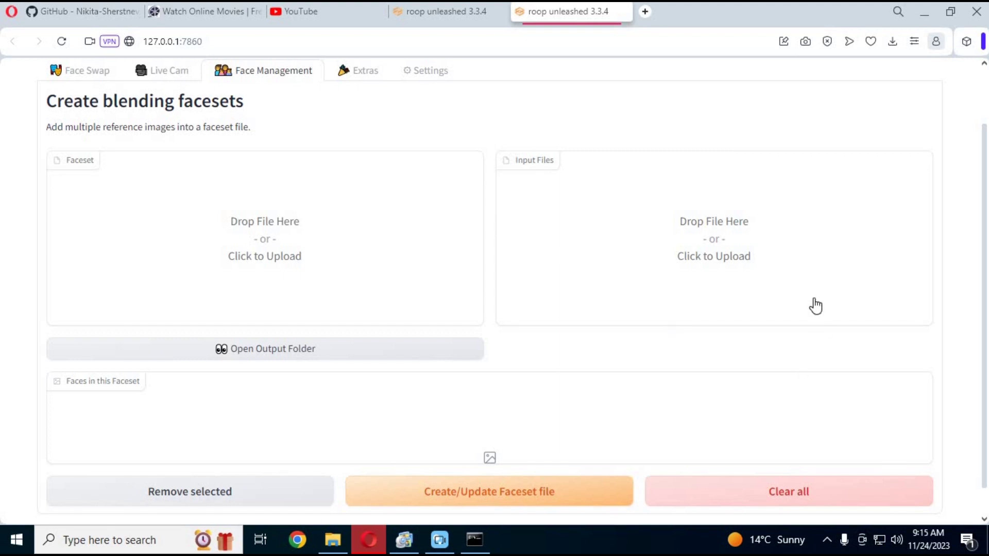
pyautogui.click(84, 77)
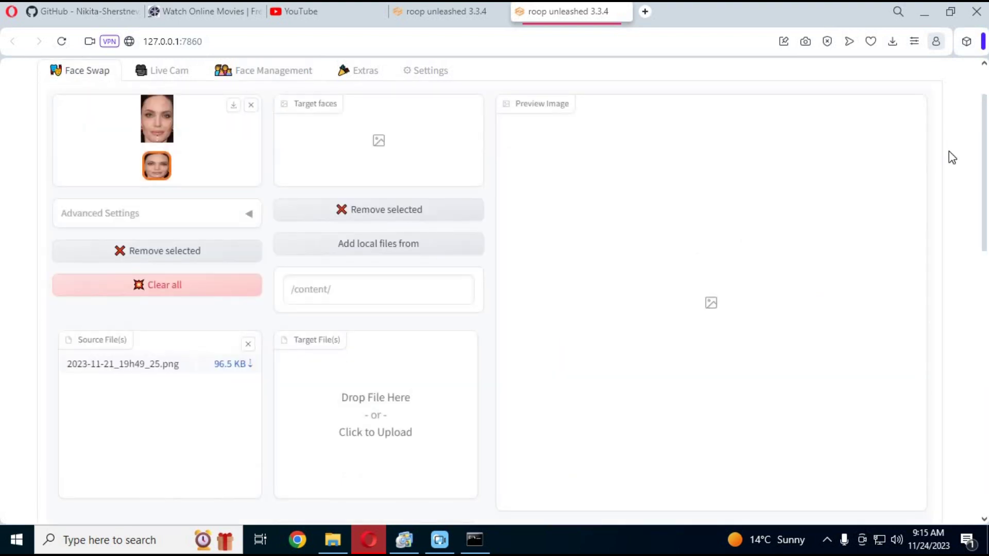
pyautogui.scroll(2, 986, 209)
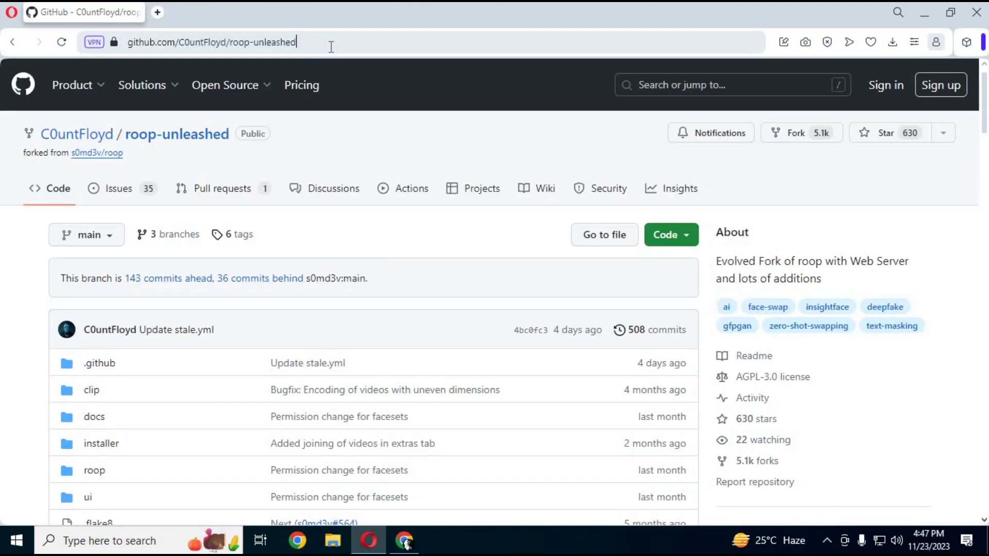
# Select the repository URL and highlight 'lots of additions' in the description.
pyautogui.click(299, 46)
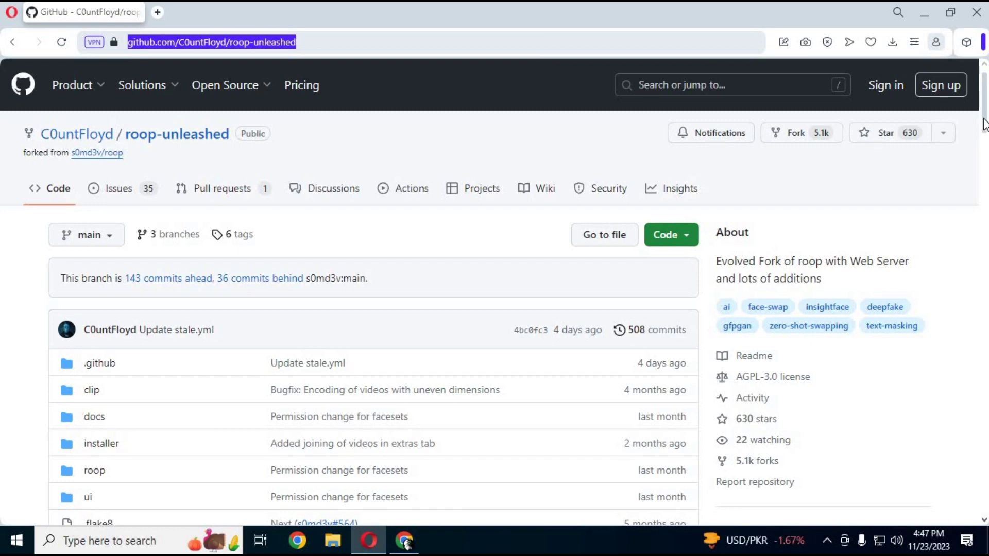
pyautogui.moveTo(984, 123); pyautogui.dragTo(818, 264)
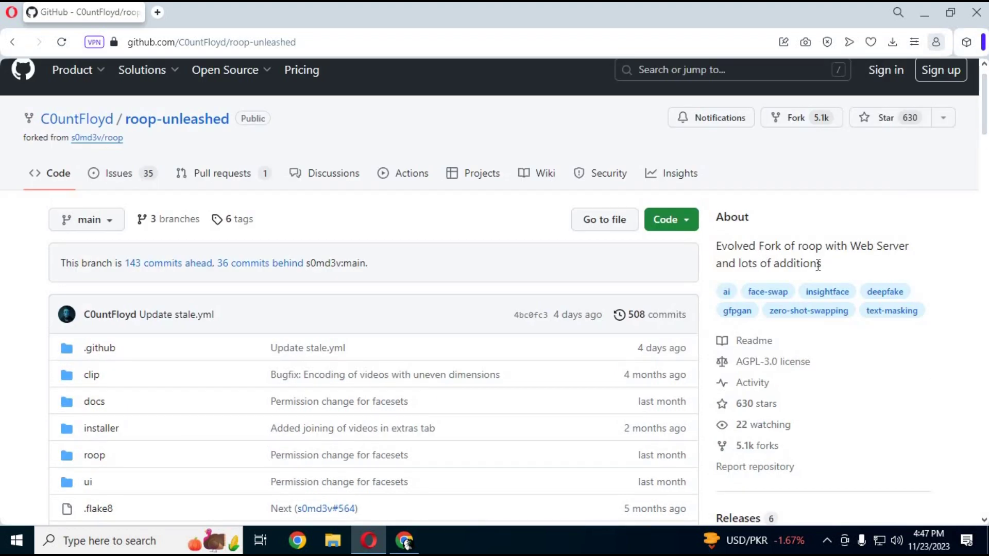
pyautogui.moveTo(748, 265); pyautogui.dragTo(821, 264)
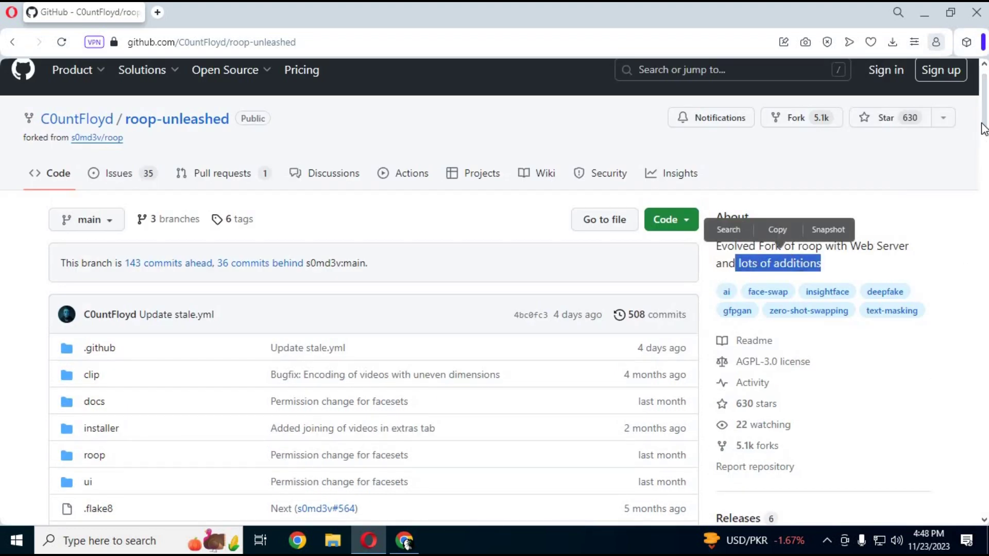
# Download the roop-unleashed repository as a ZIP from the Code menu.
pyautogui.moveTo(985, 125); pyautogui.dragTo(986, 205)
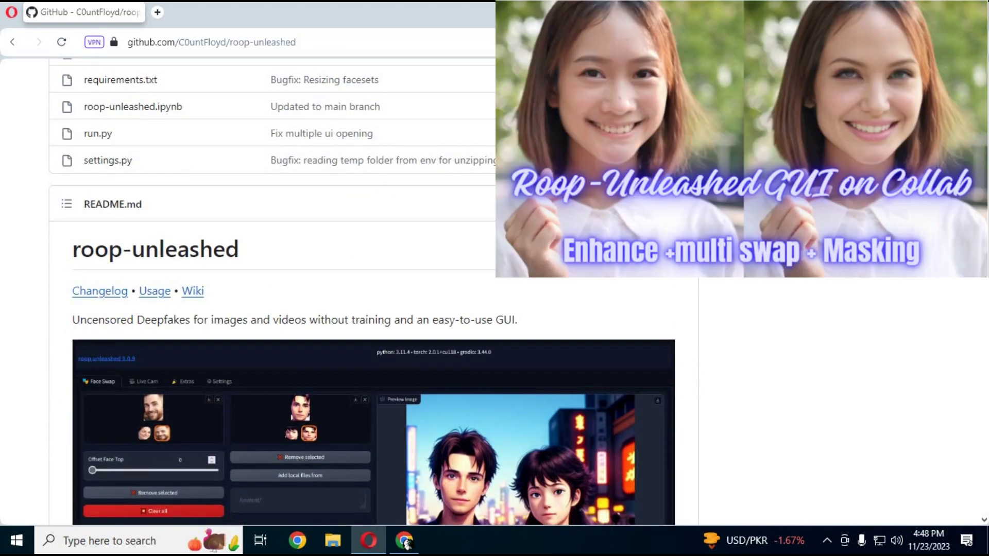
pyautogui.moveTo(985, 204); pyautogui.dragTo(966, 294)
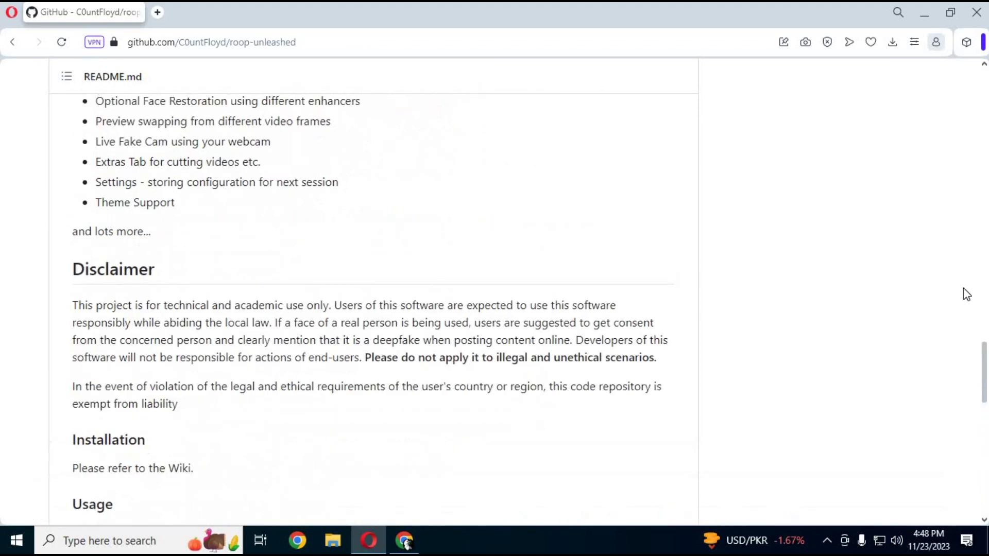
pyautogui.scroll(15, 967, 295)
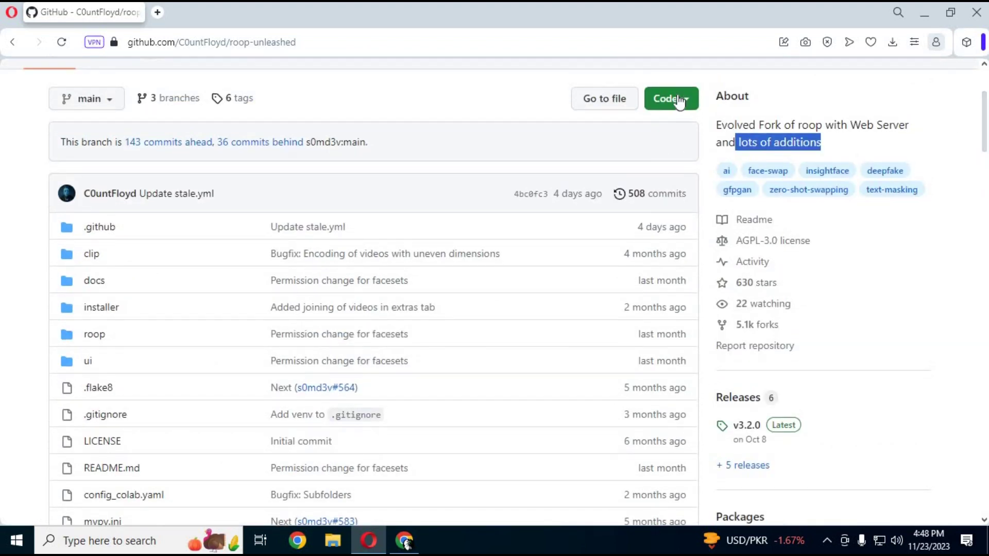
pyautogui.click(678, 98)
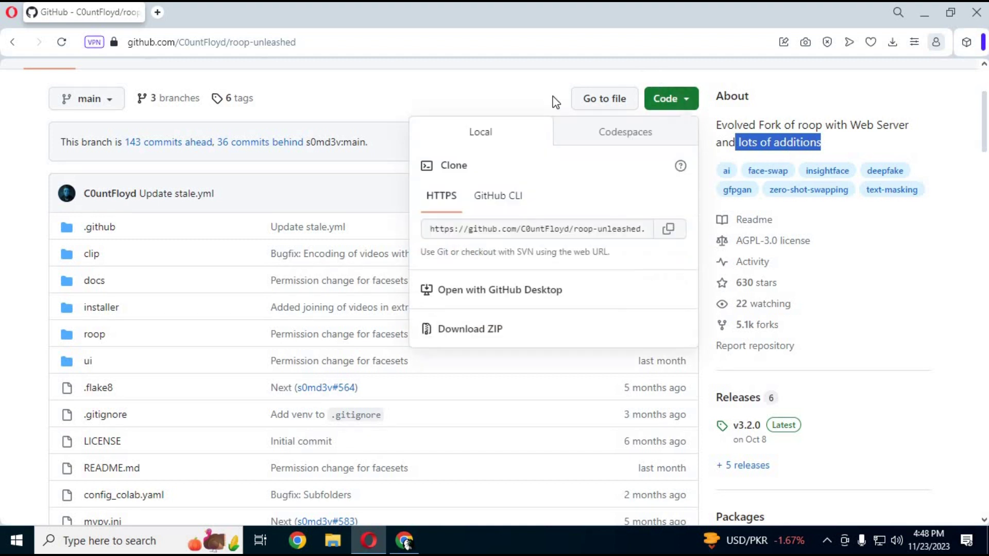
pyautogui.click(470, 330)
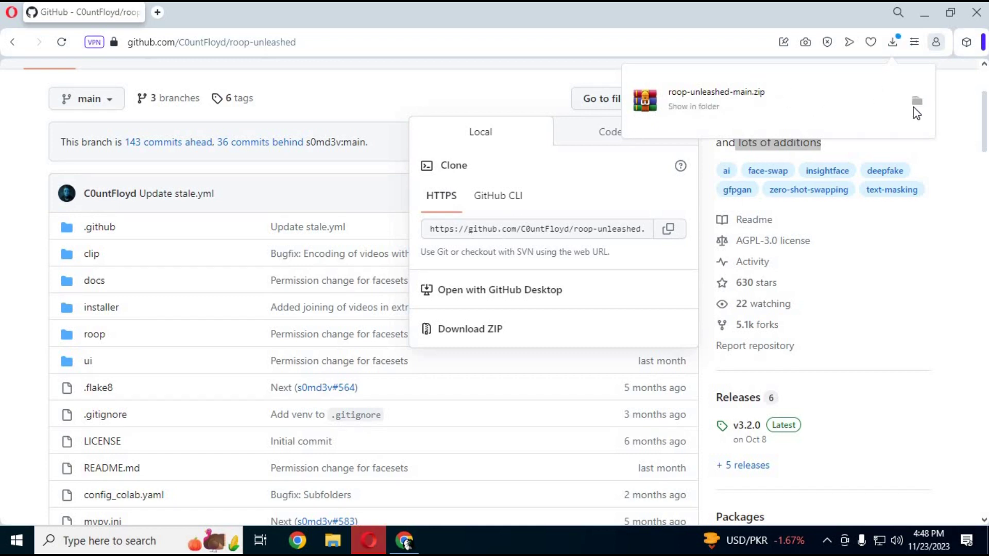
# Extract the downloaded roop-unleashed-main ZIP into the Downloads folder.
pyautogui.click(916, 101)
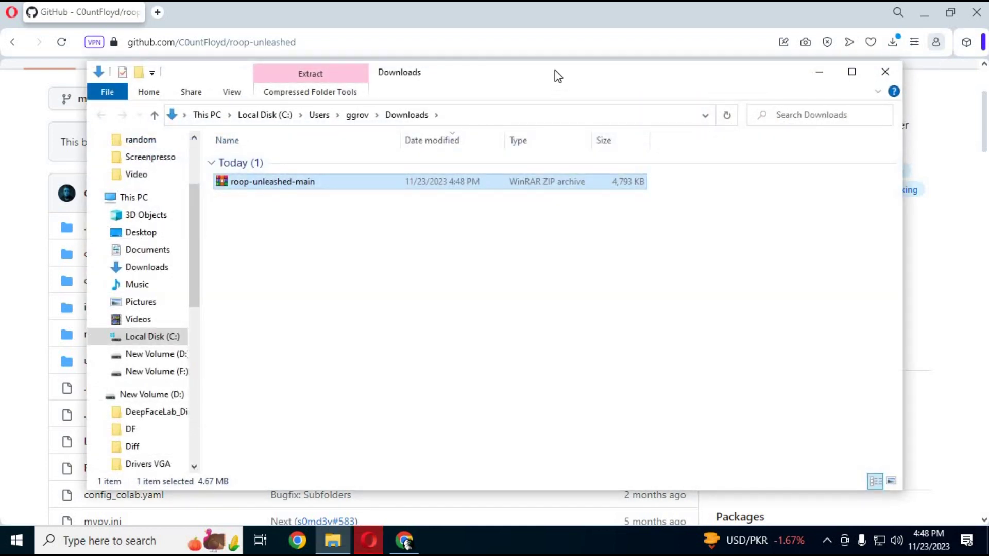
pyautogui.doubleClick(555, 70)
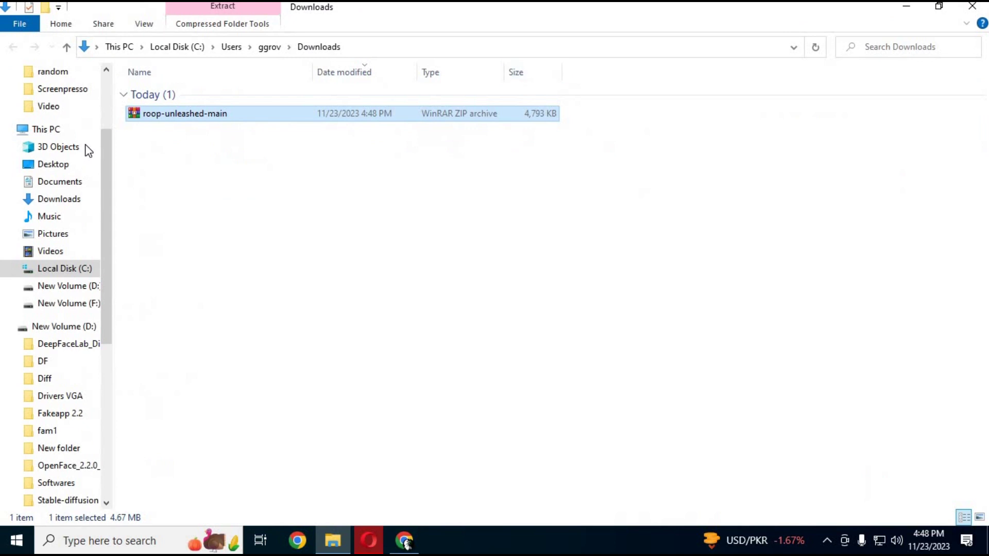
pyautogui.rightClick(165, 125)
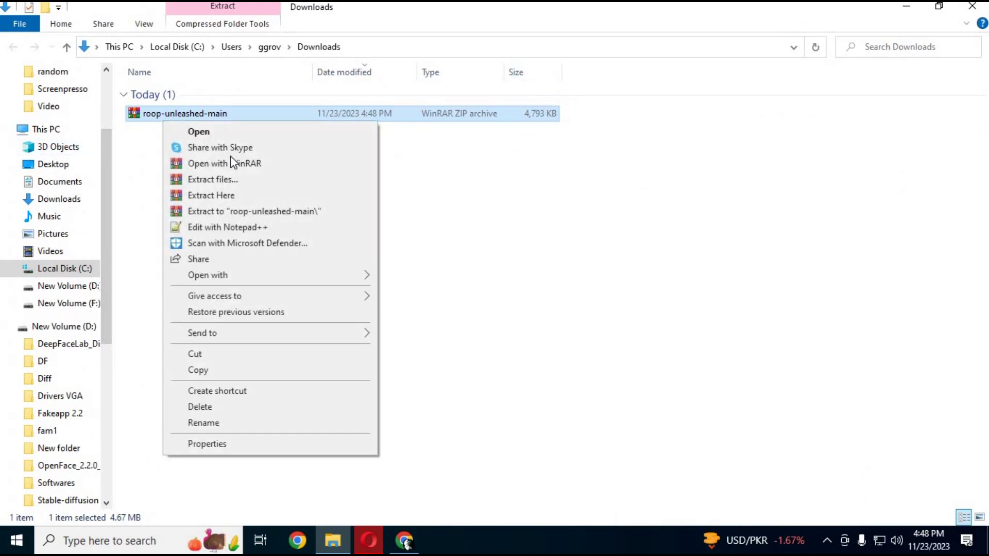
pyautogui.click(225, 196)
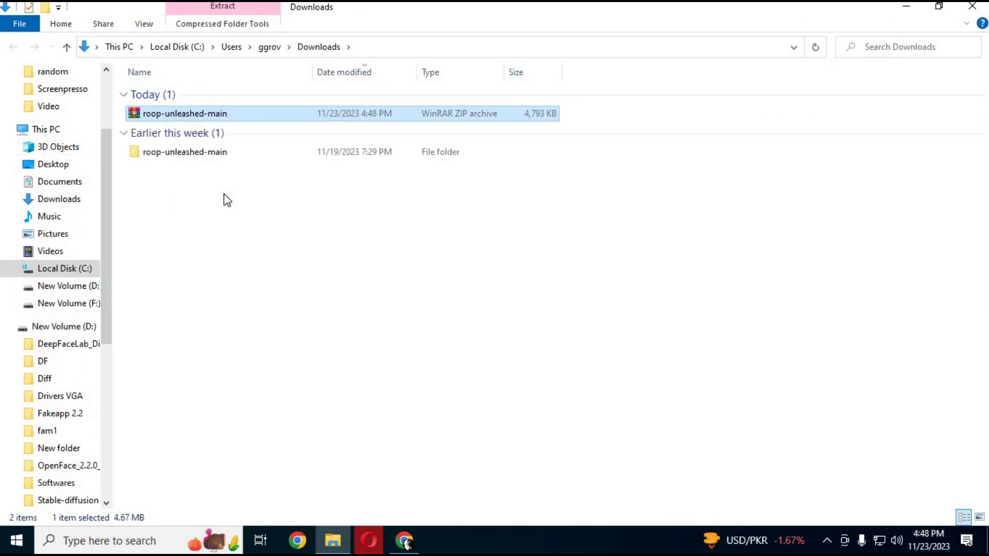
# Run windows_run from the roop-unleashed-main installer folder.
pyautogui.doubleClick(179, 154)
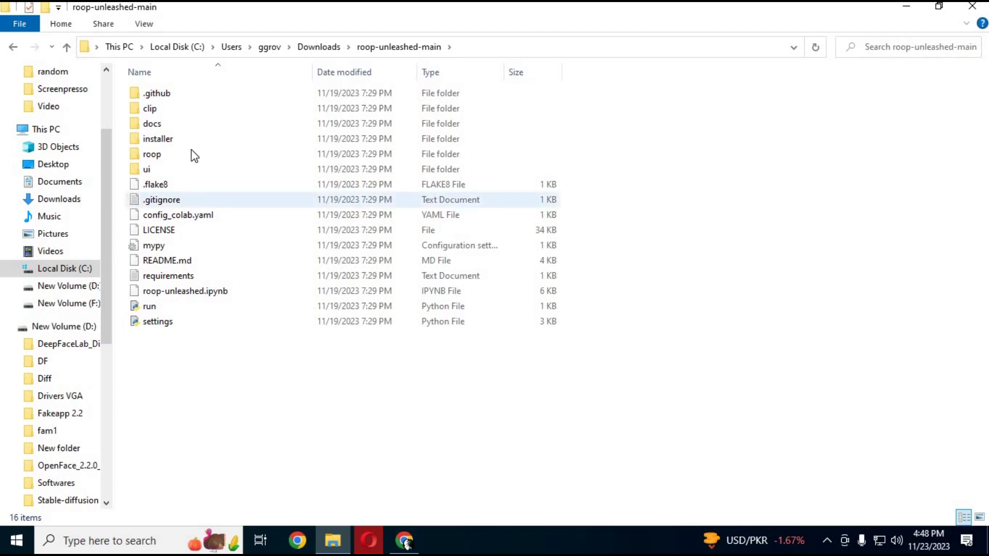
pyautogui.doubleClick(168, 139)
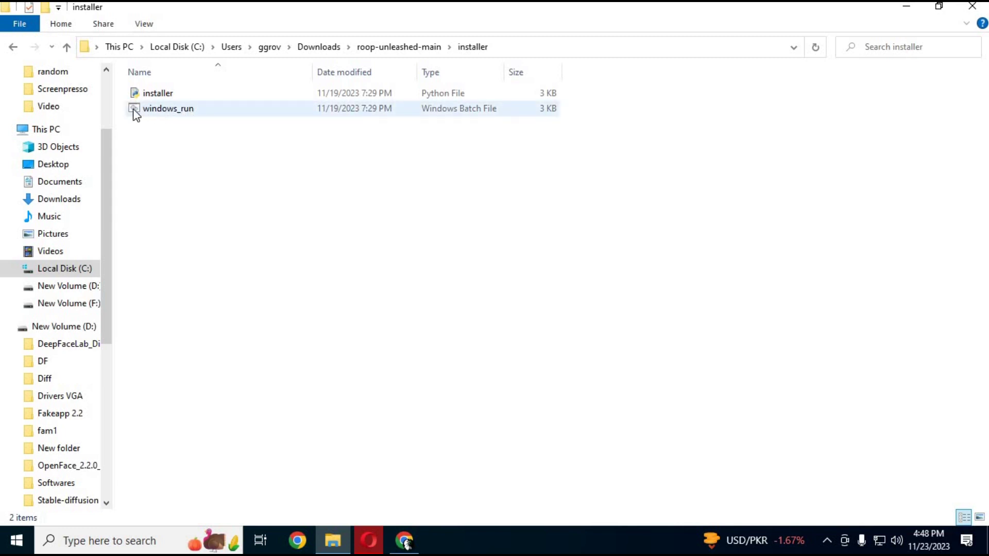
pyautogui.doubleClick(153, 110)
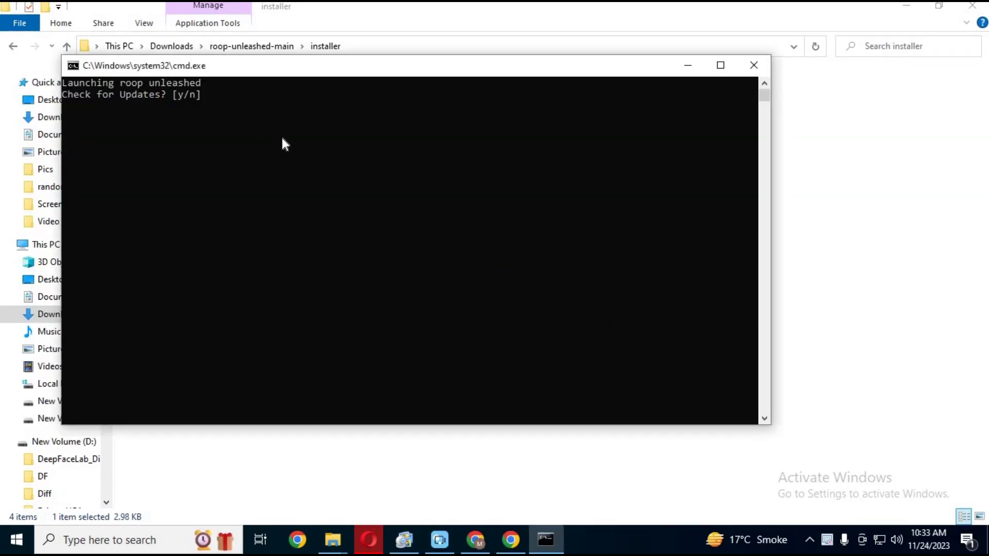
# Answer n to 'Check for Updates?' so Roop Unleashed 3.3.4 launches at 127.0.0.1:7860.
pyautogui.write('n')
pyautogui.press('Return')
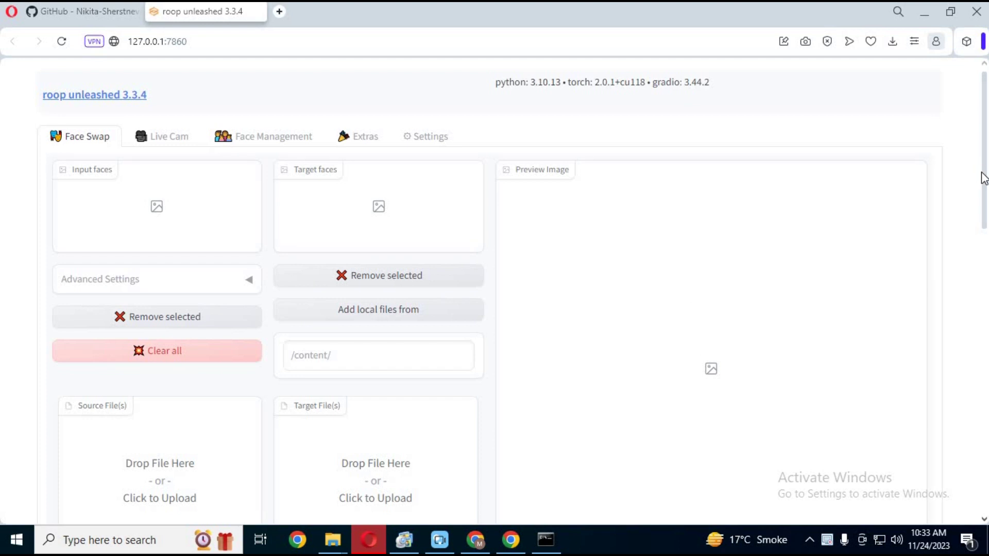
# Load 2023-11-21_19h49_25.png from Screenpresso as the source face image.
pyautogui.moveTo(982, 176); pyautogui.dragTo(982, 332)
pyautogui.scroll(-4, 519, 292)
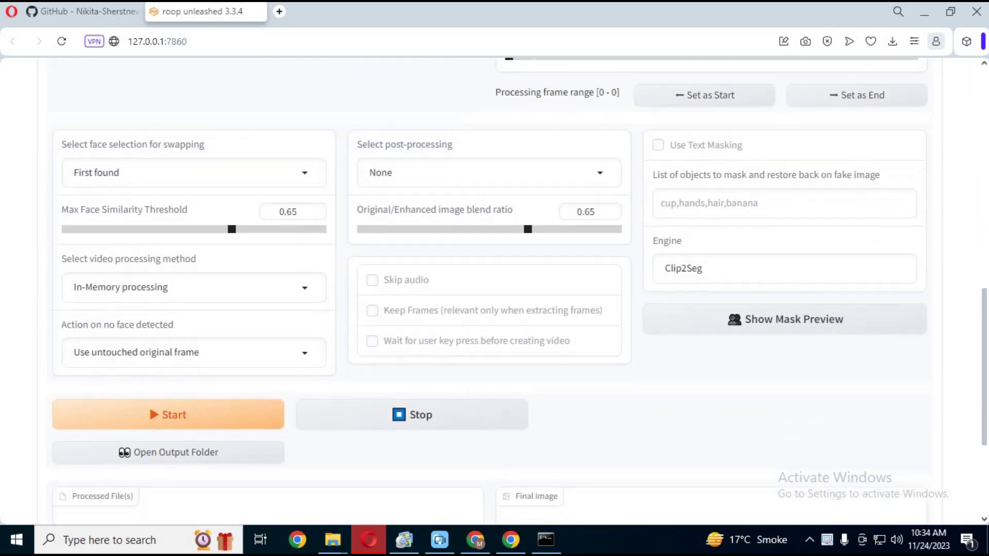
pyautogui.scroll(12, 519, 292)
pyautogui.scroll(-1, 206, 474)
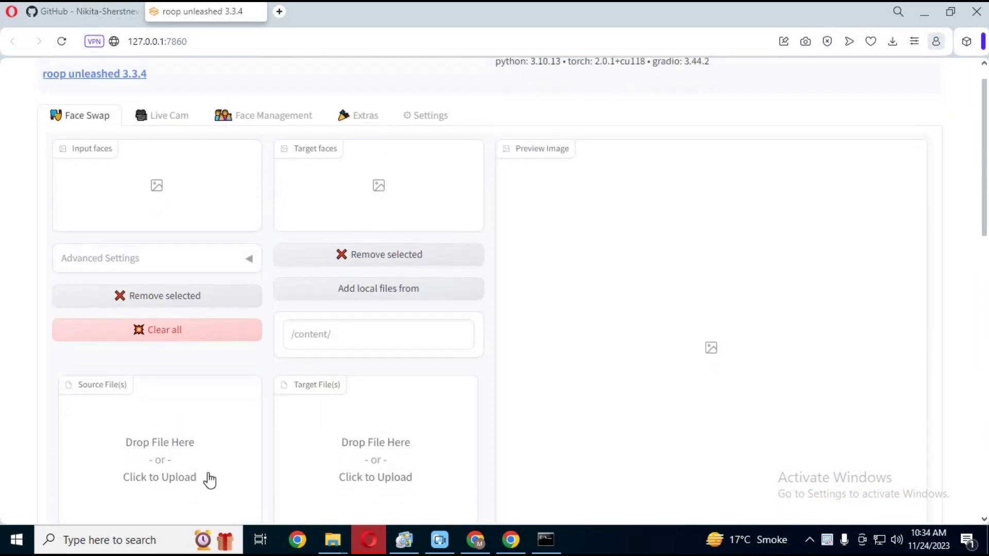
pyautogui.click(181, 469)
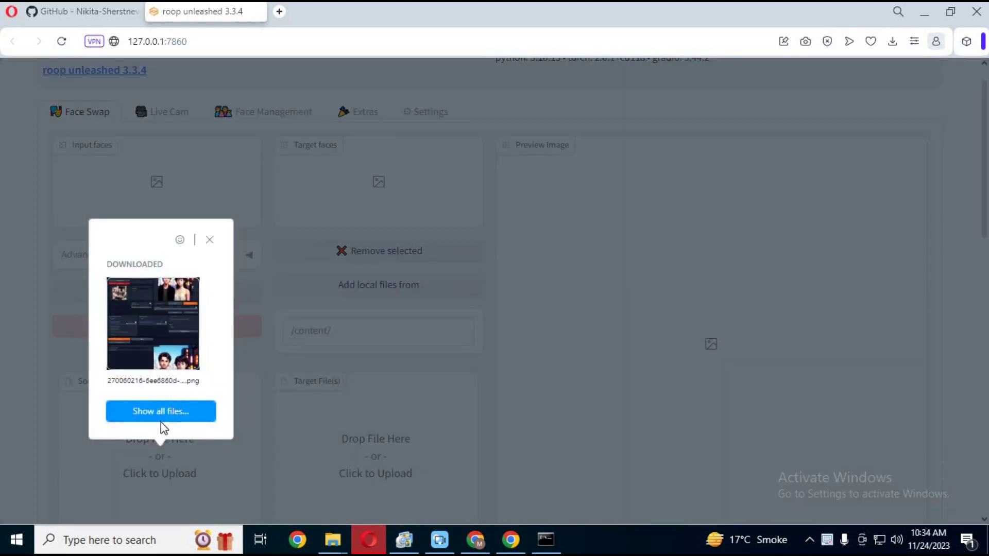
pyautogui.click(172, 410)
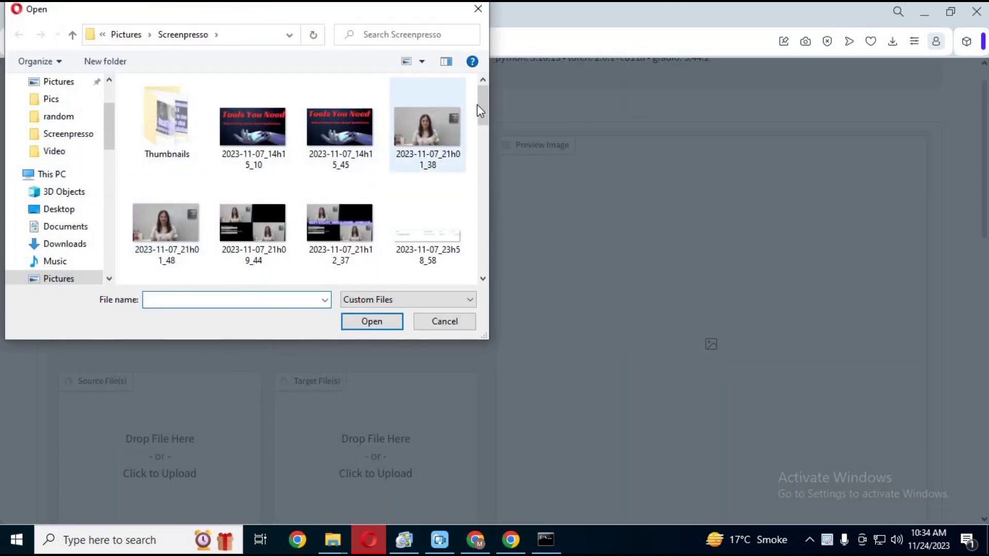
pyautogui.scroll(-5, 472, 263)
pyautogui.scroll(3, 473, 242)
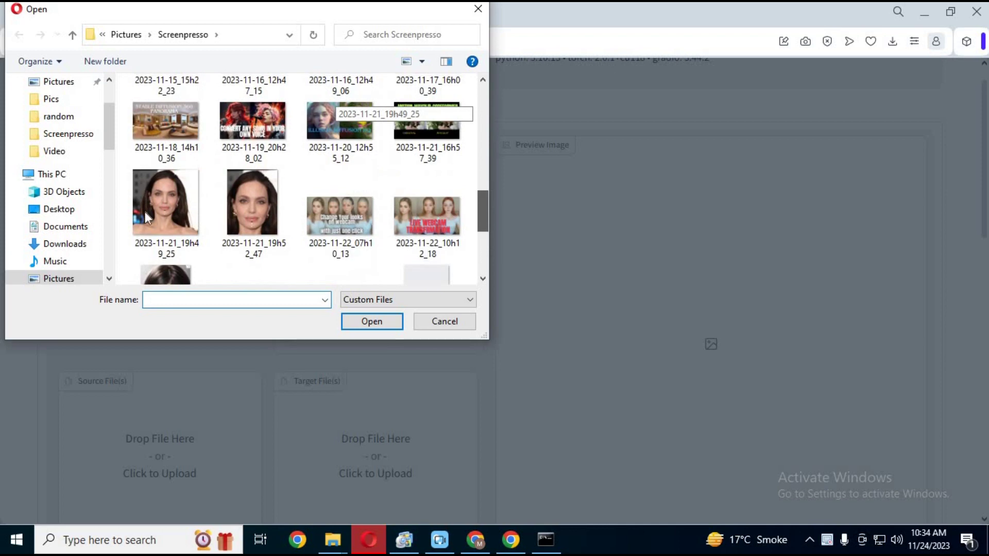
pyautogui.doubleClick(146, 211)
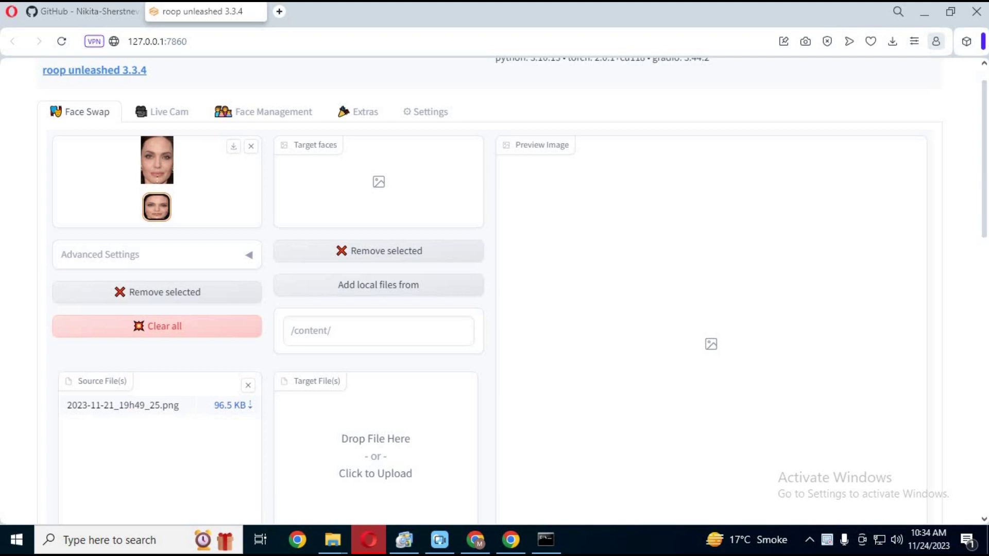
pyautogui.click(386, 479)
# Load video (2160p).mp4 from Downloads as the target and use this frame's face as target.
pyautogui.click(460, 342)
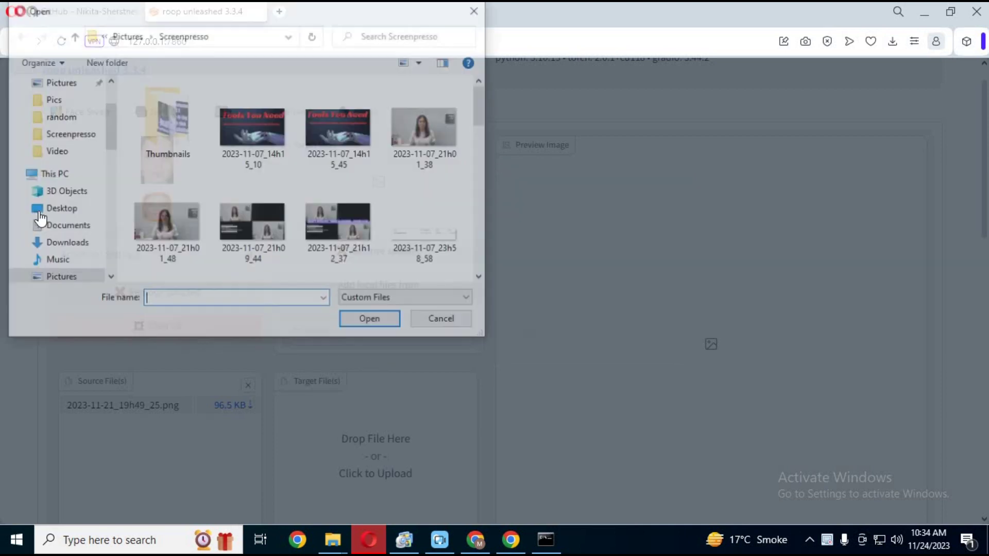
pyautogui.click(76, 244)
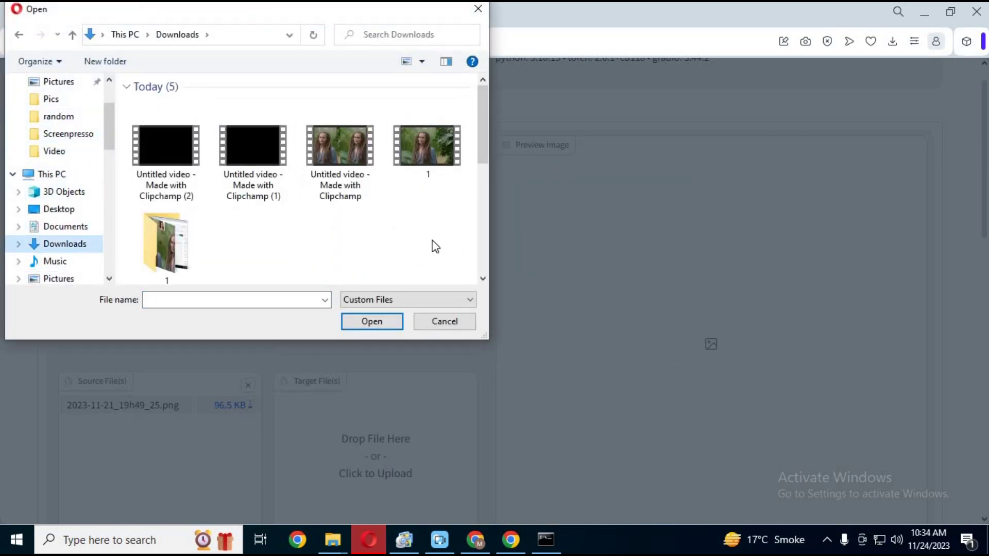
pyautogui.moveTo(480, 135); pyautogui.dragTo(481, 203)
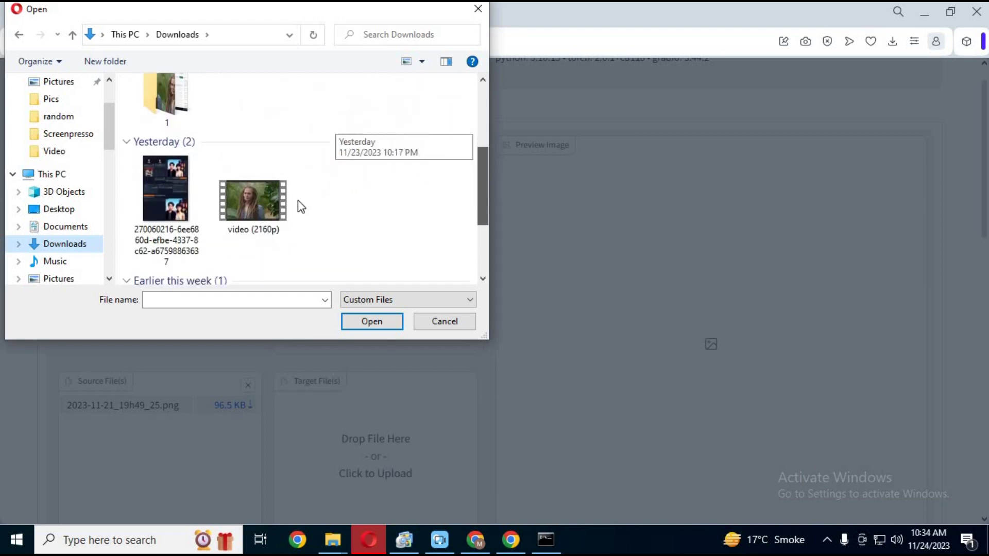
pyautogui.doubleClick(271, 202)
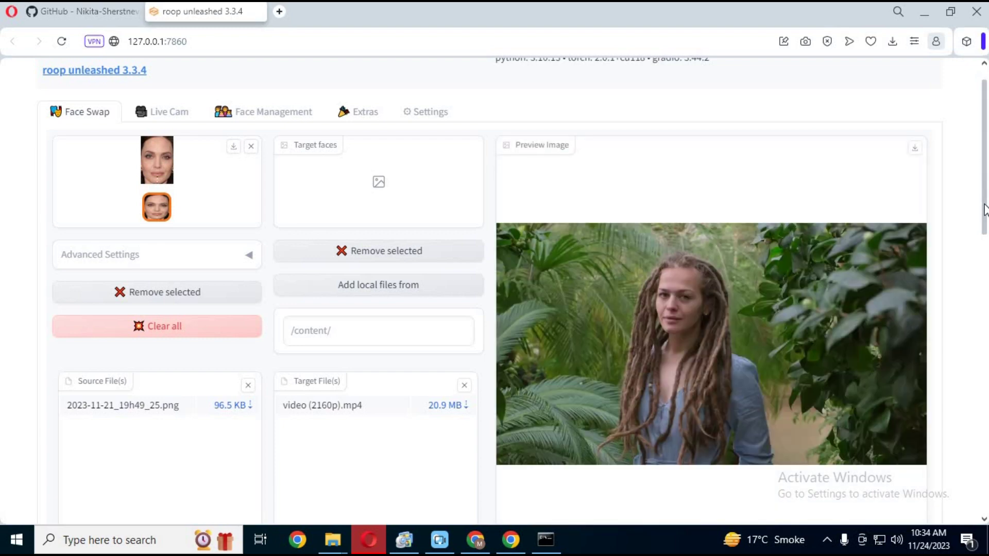
pyautogui.scroll(-3, 884, 412)
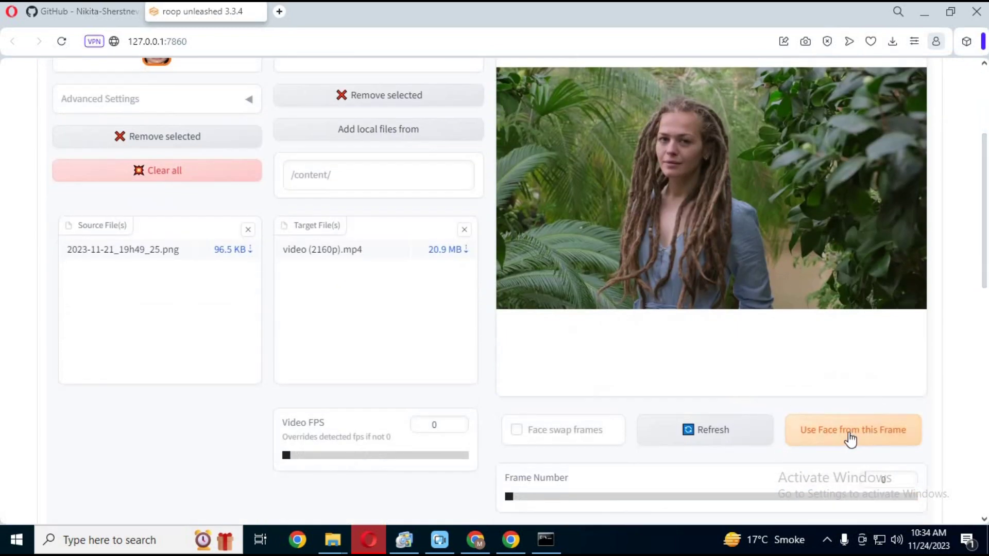
pyautogui.click(845, 437)
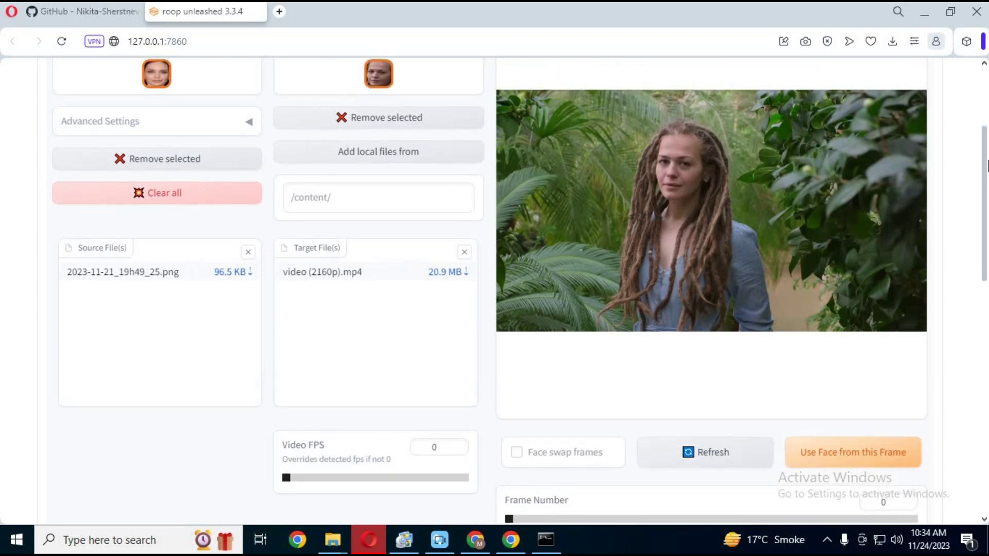
pyautogui.scroll(3, 425, 201)
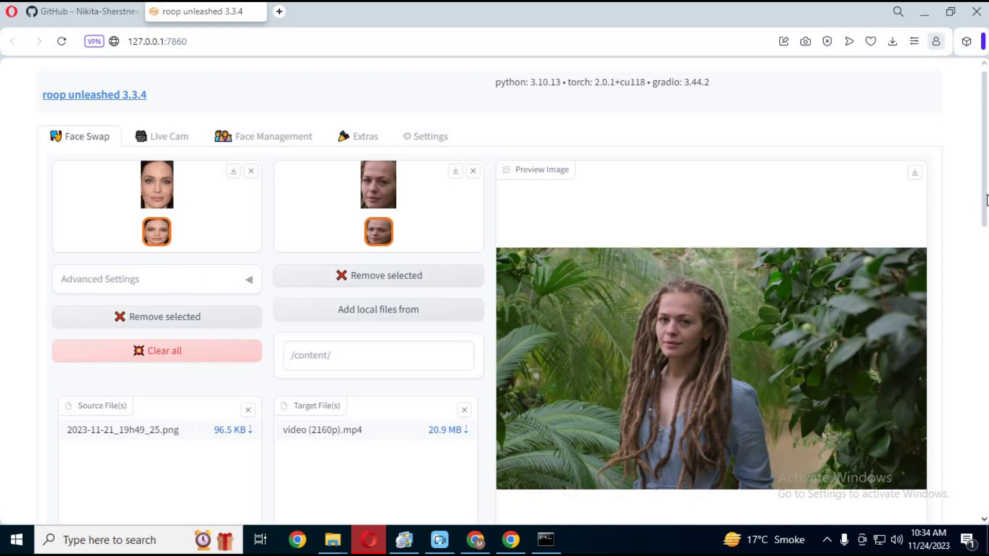
# Change post-processing from None to DMDNet.
pyautogui.moveTo(985, 197); pyautogui.dragTo(985, 313)
pyautogui.scroll(-2, 985, 313)
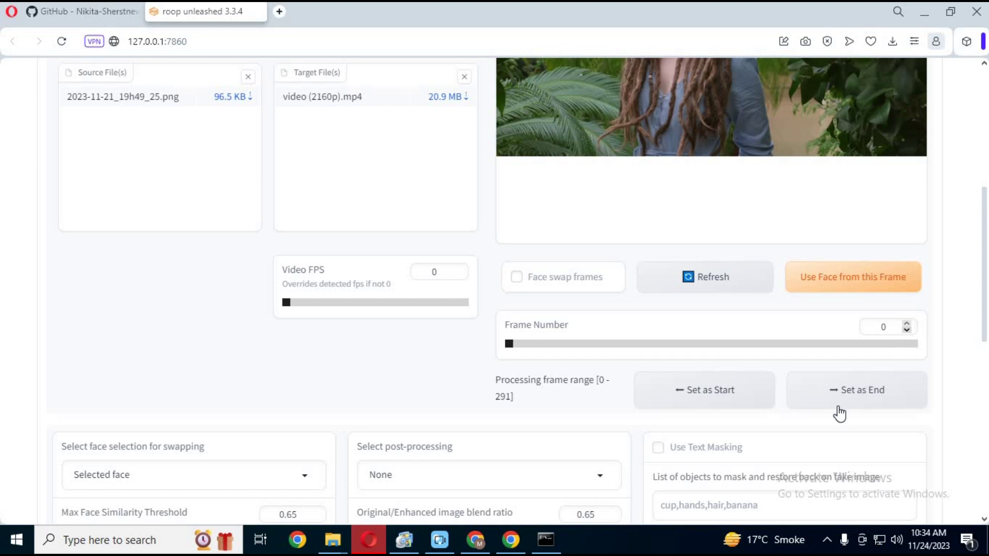
pyautogui.scroll(-2, 984, 312)
pyautogui.scroll(-3, 984, 311)
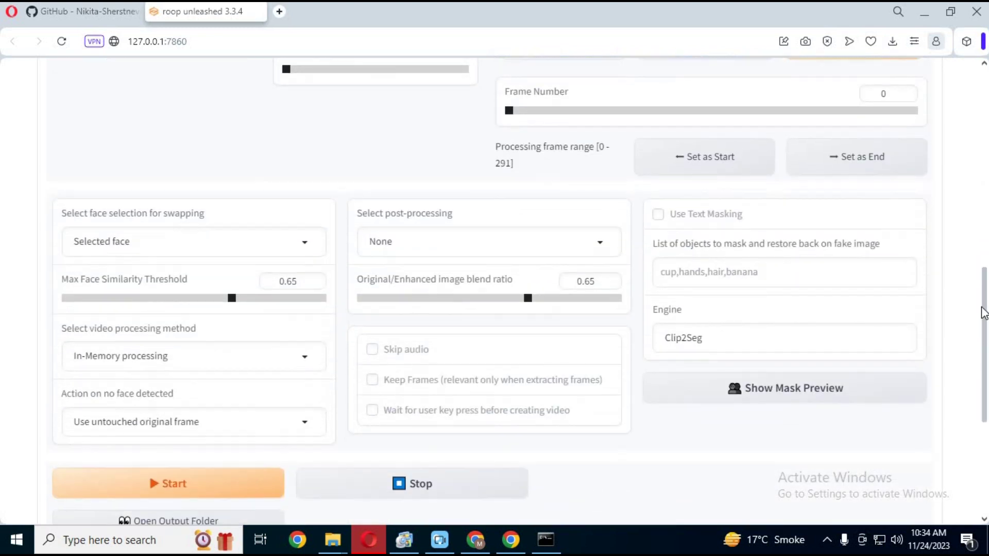
pyautogui.click(516, 246)
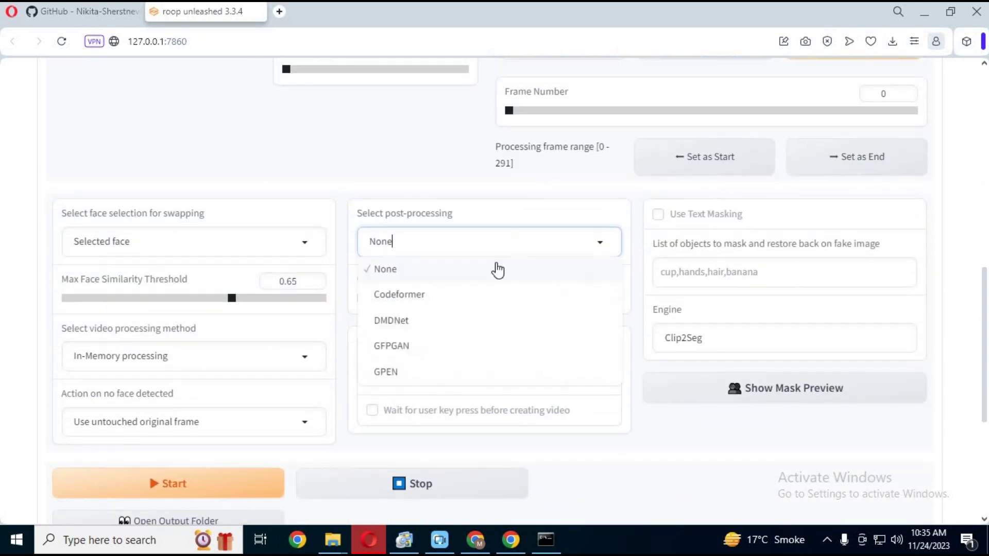
pyautogui.click(387, 325)
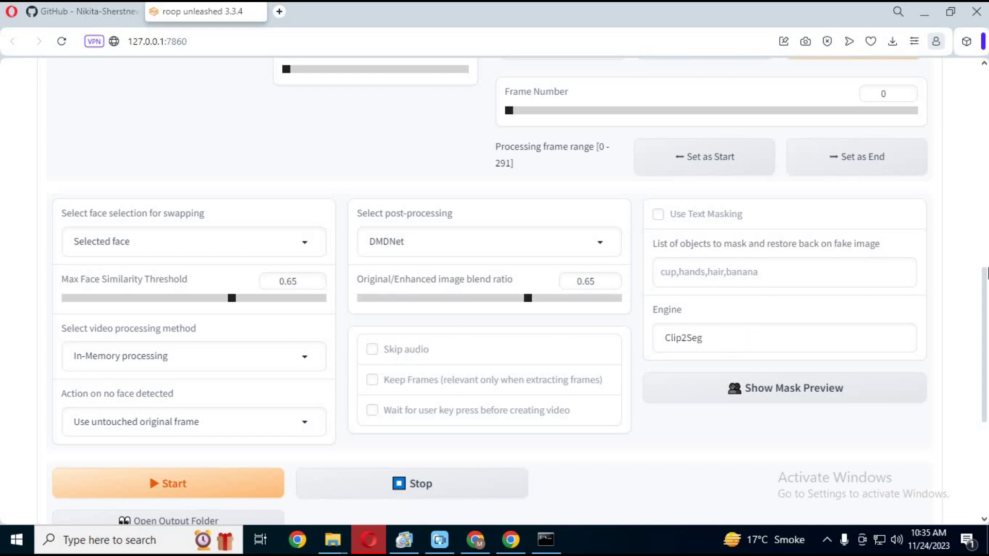
pyautogui.moveTo(983, 327); pyautogui.dragTo(982, 414)
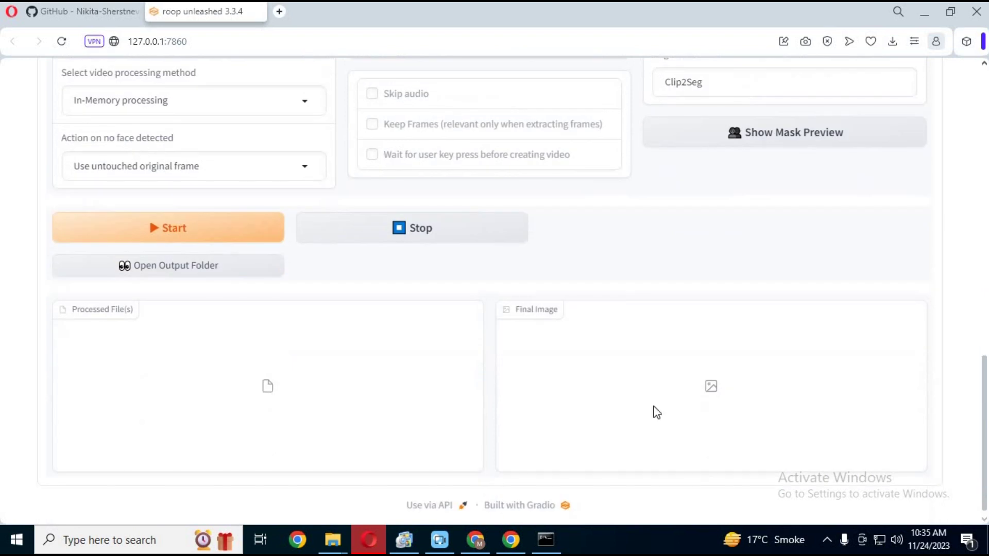
# Start processing and let it produce the 56.6 MB output 2160p_10-46-01.mp4.
pyautogui.click(154, 230)
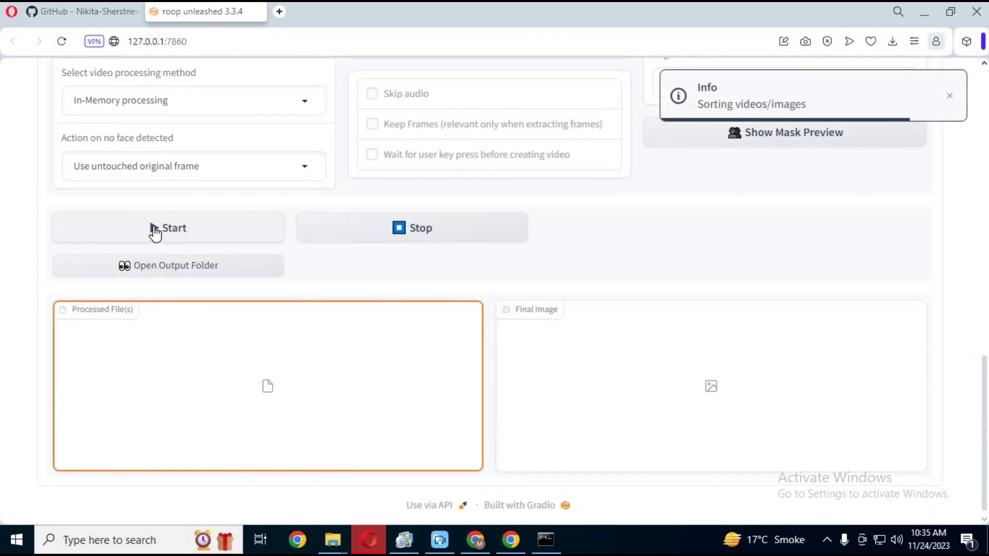
pyautogui.scroll(1, 495, 288)
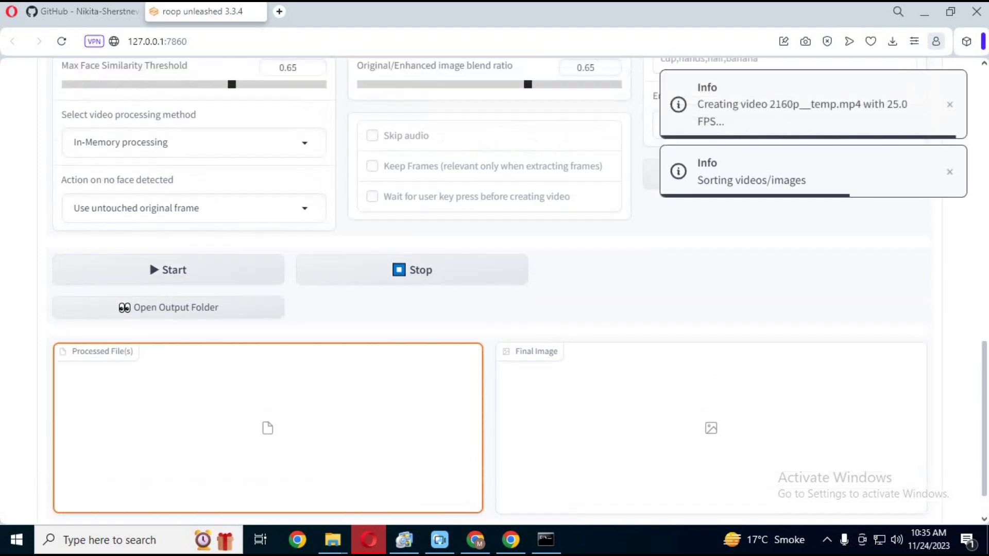
pyautogui.scroll(10, 494, 288)
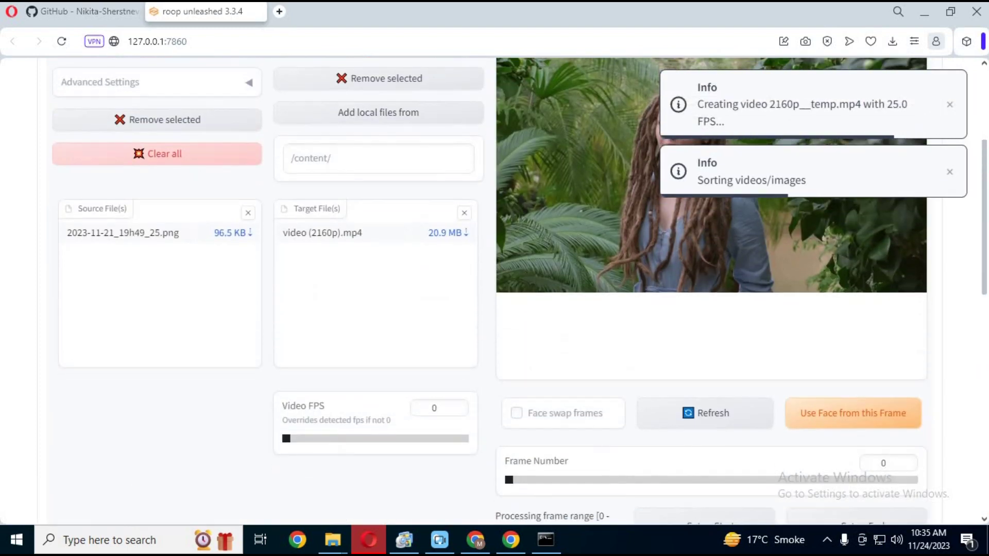
pyautogui.scroll(4, 494, 289)
pyautogui.scroll(-7, 494, 289)
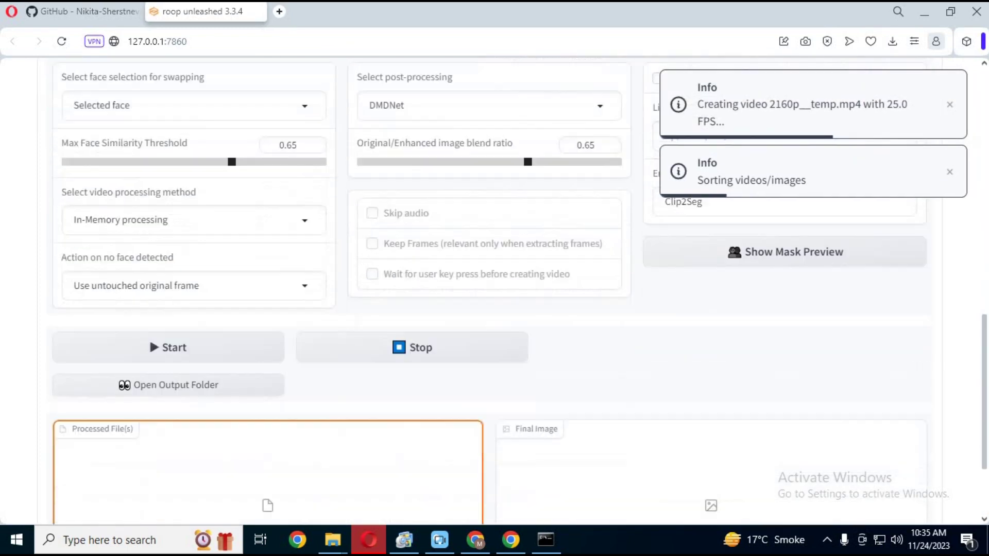
pyautogui.scroll(-2, 150, 218)
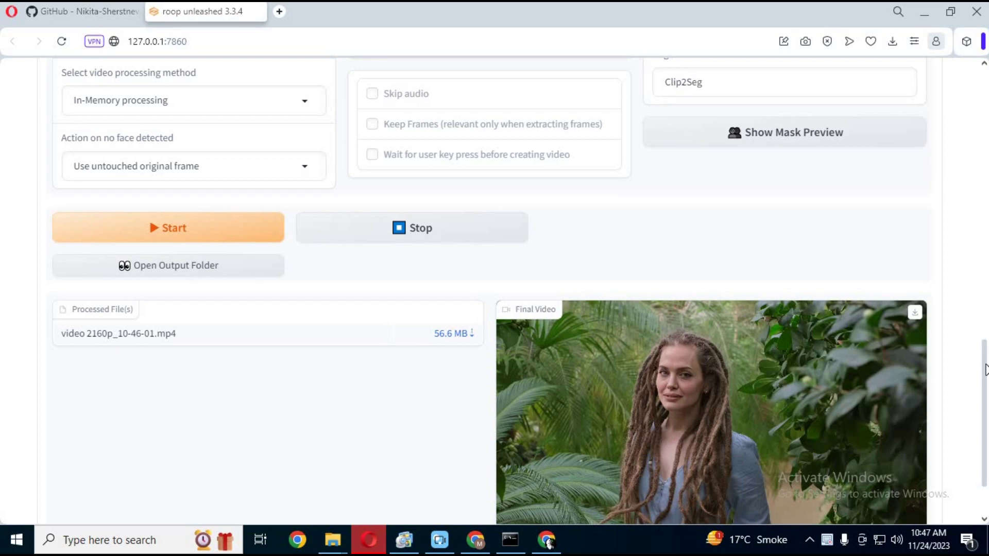
pyautogui.moveTo(985, 369); pyautogui.dragTo(985, 417)
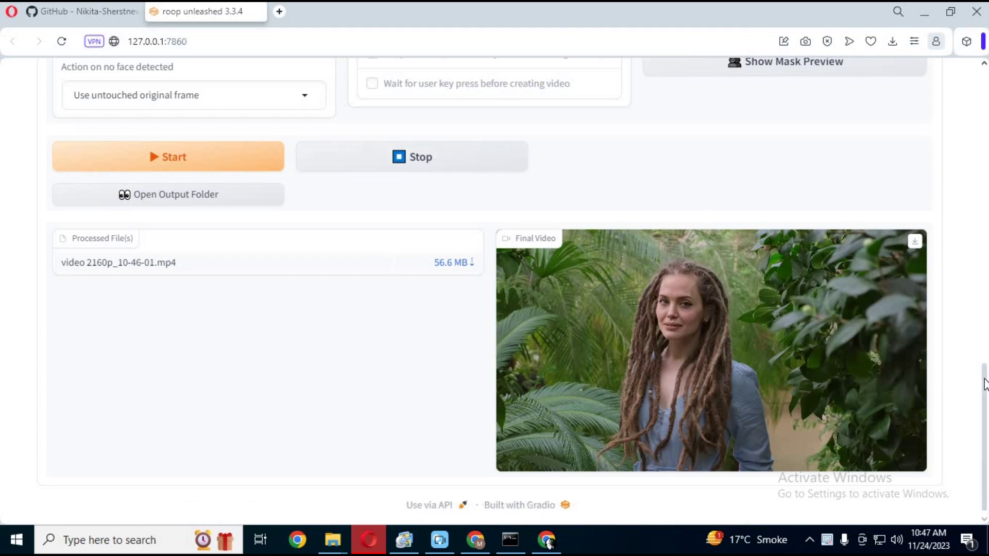
pyautogui.moveTo(984, 375); pyautogui.dragTo(986, 57)
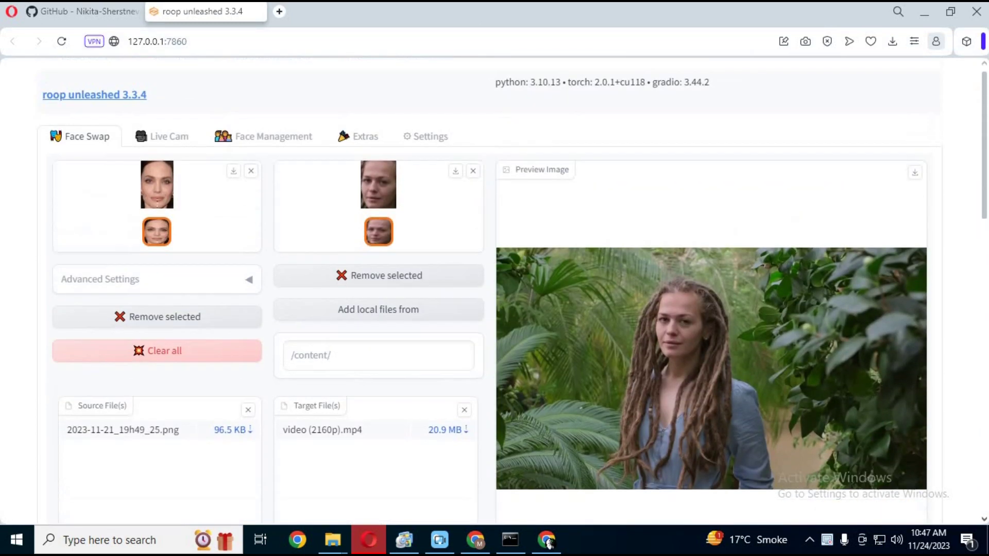
# Tick Activate on the Live Cam page to turn on webcam face swapping.
pyautogui.click(157, 138)
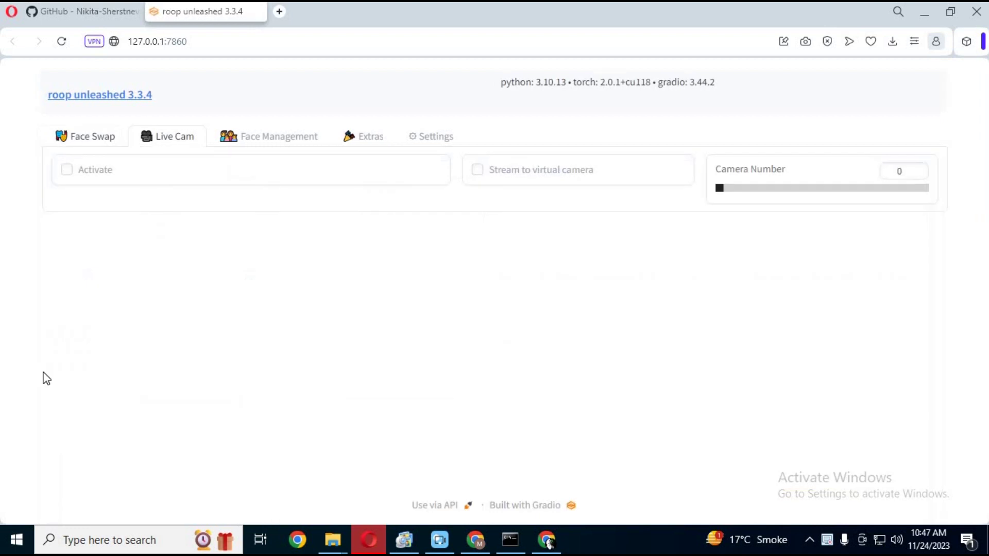
pyautogui.click(91, 172)
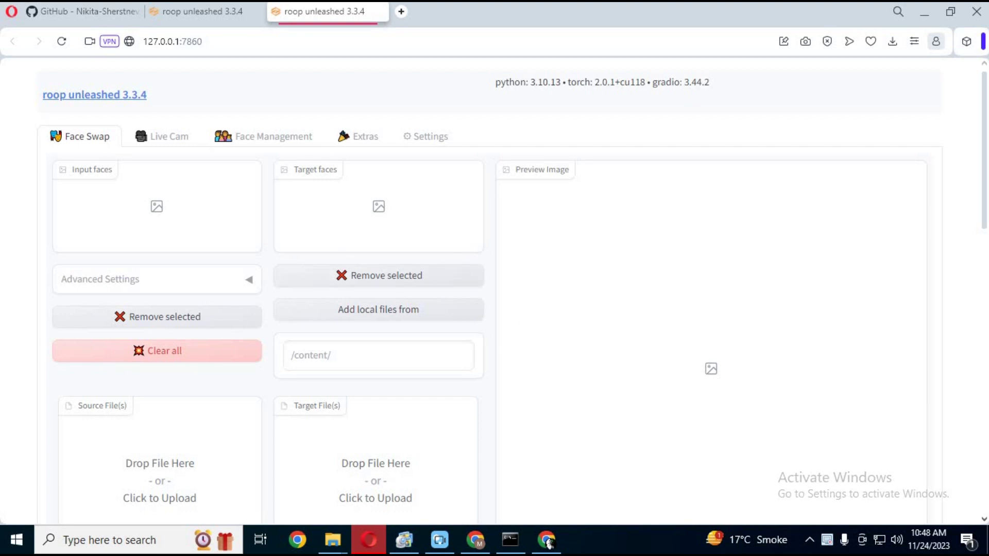
pyautogui.scroll(-3, 377, 301)
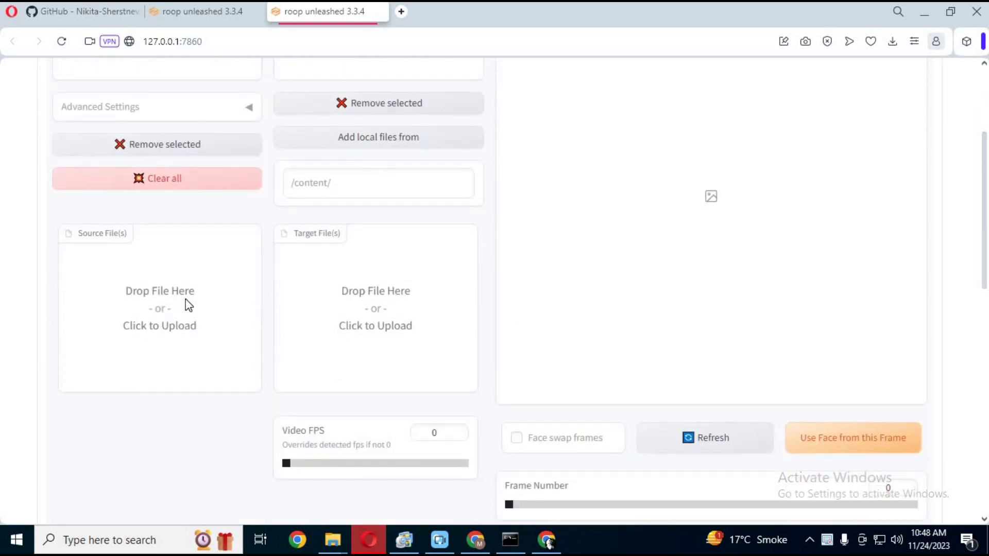
# Reload 2023-11-21_19h49_25.png from the Screenpresso folder as the source face.
pyautogui.click(190, 307)
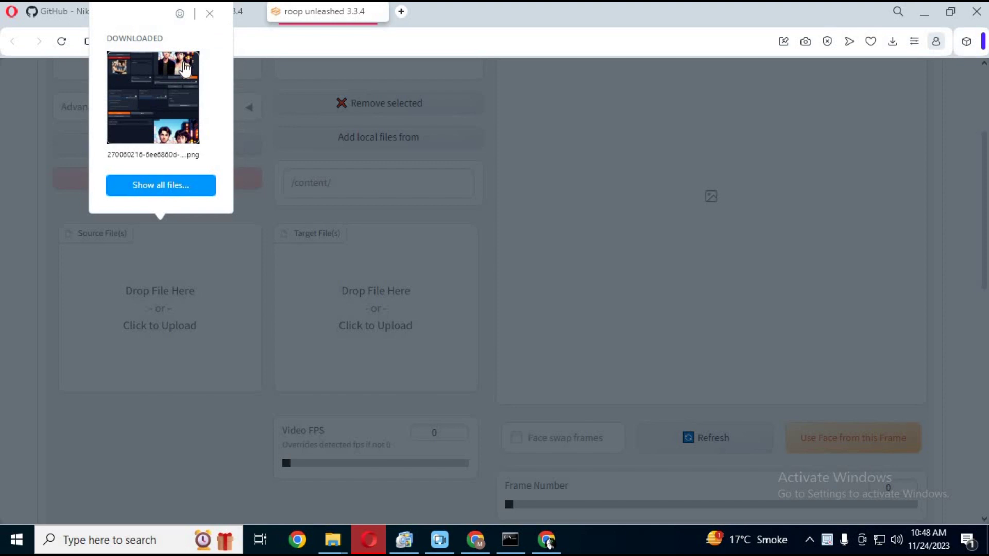
pyautogui.click(167, 183)
pyautogui.scroll(-2, 479, 193)
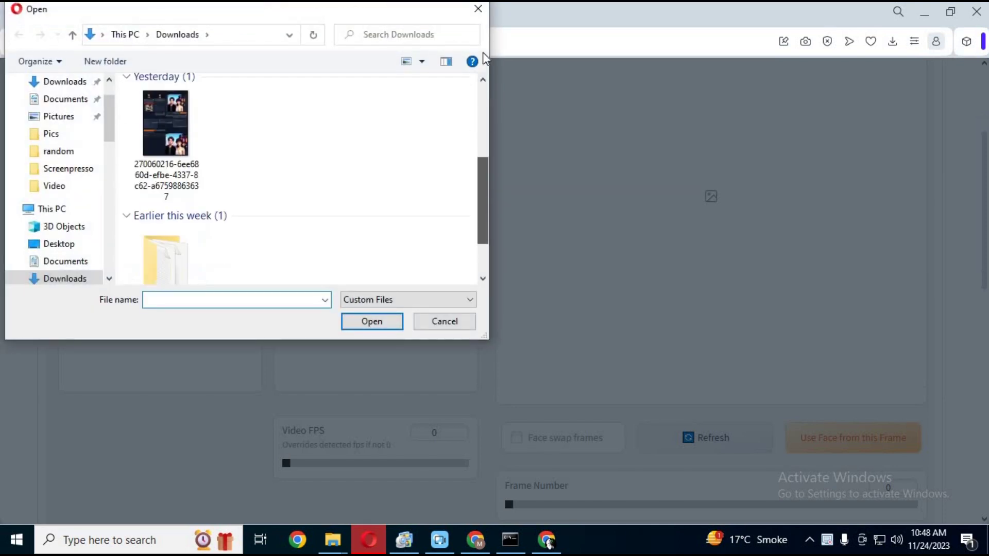
pyautogui.scroll(2, 479, 193)
pyautogui.click(57, 169)
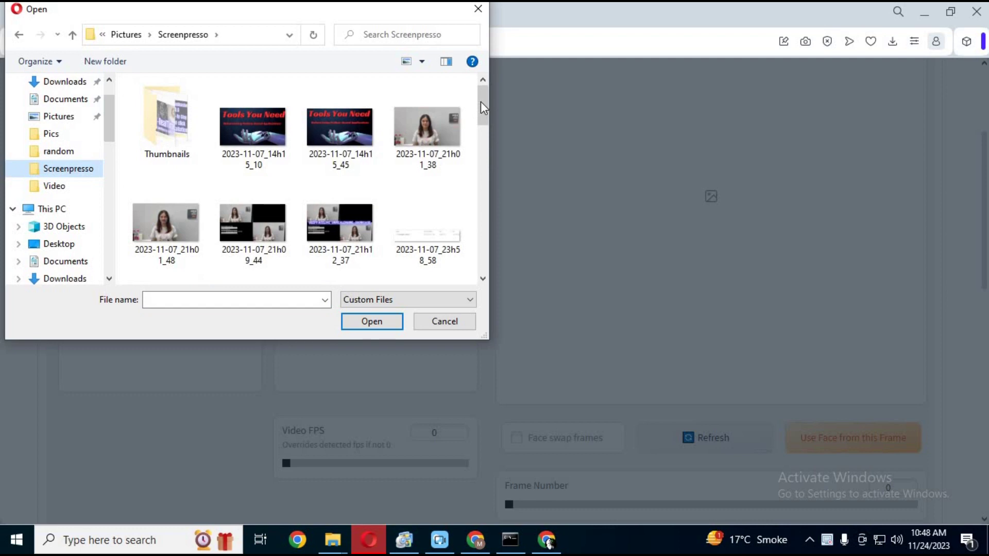
pyautogui.scroll(-1, 471, 227)
pyautogui.scroll(-5, 472, 227)
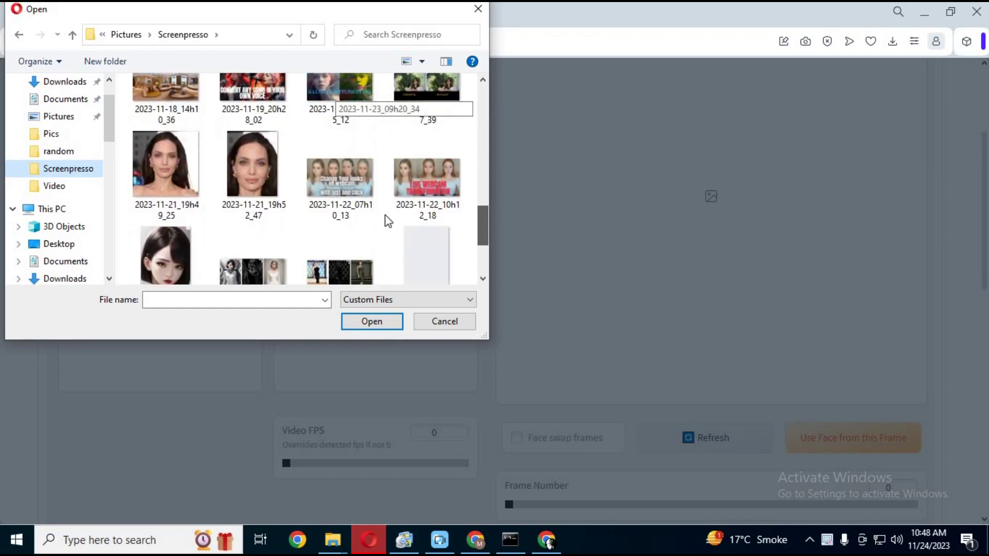
pyautogui.doubleClick(150, 163)
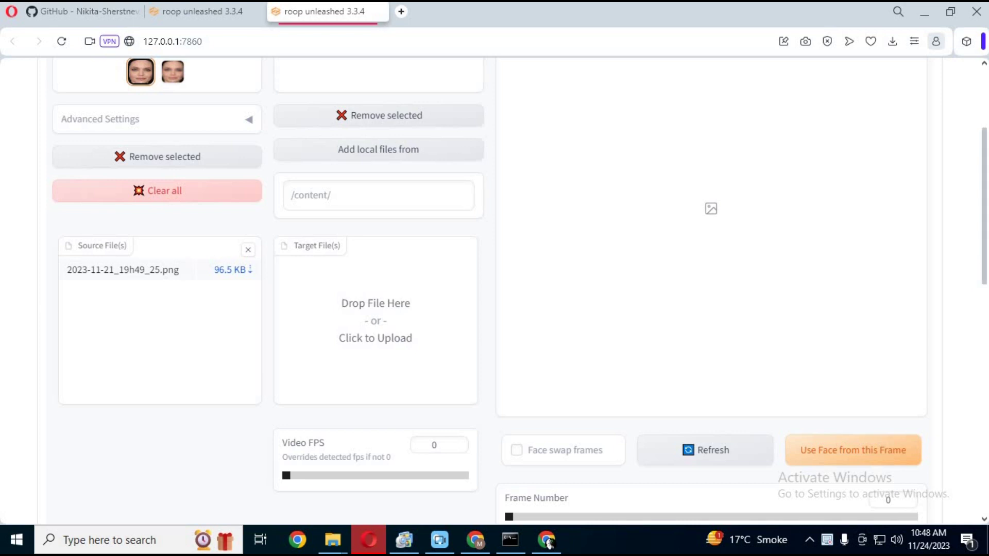
pyautogui.moveTo(982, 264); pyautogui.dragTo(454, 157)
# Play the ManyCam playlist clip as the webcam feed for the Live Cam swap.
pyautogui.click(157, 138)
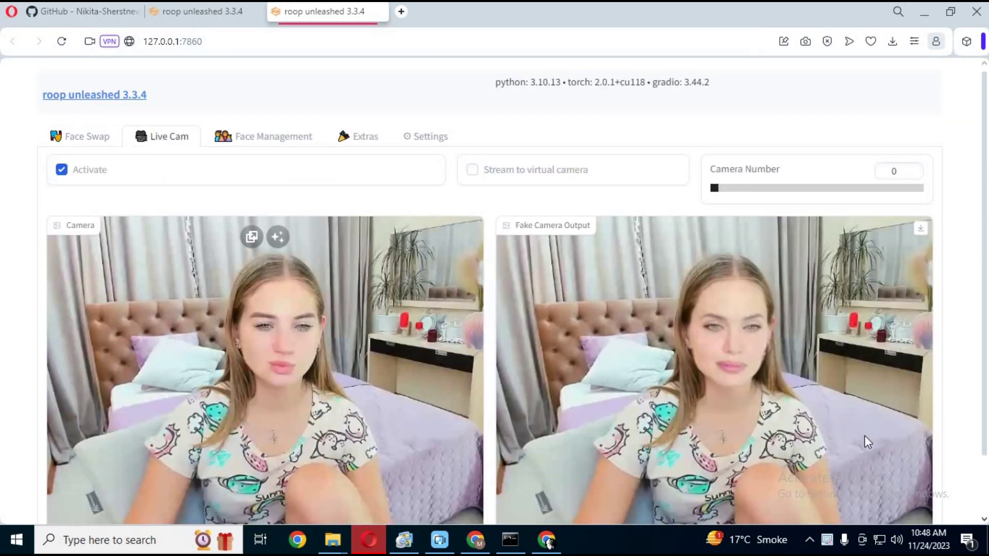
pyautogui.click(404, 540)
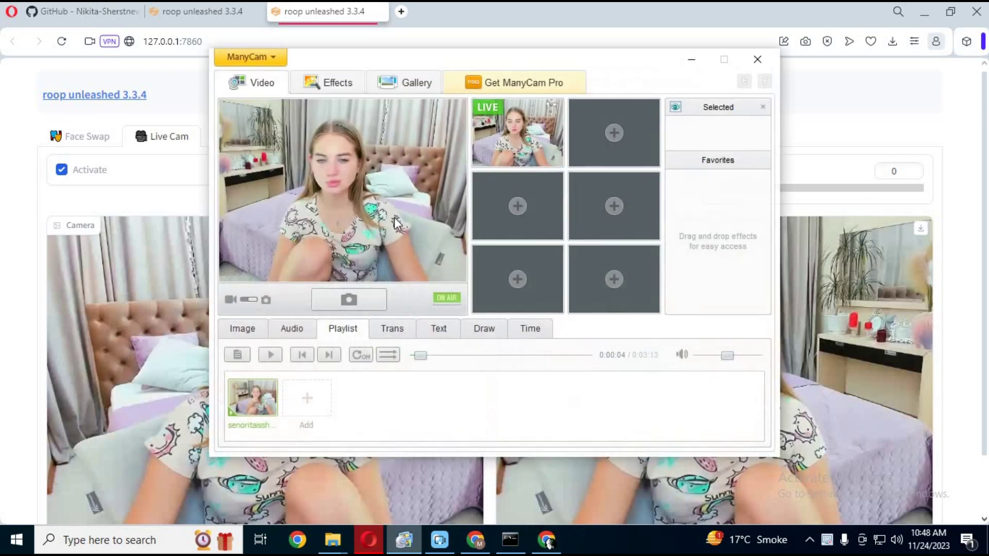
pyautogui.click(270, 355)
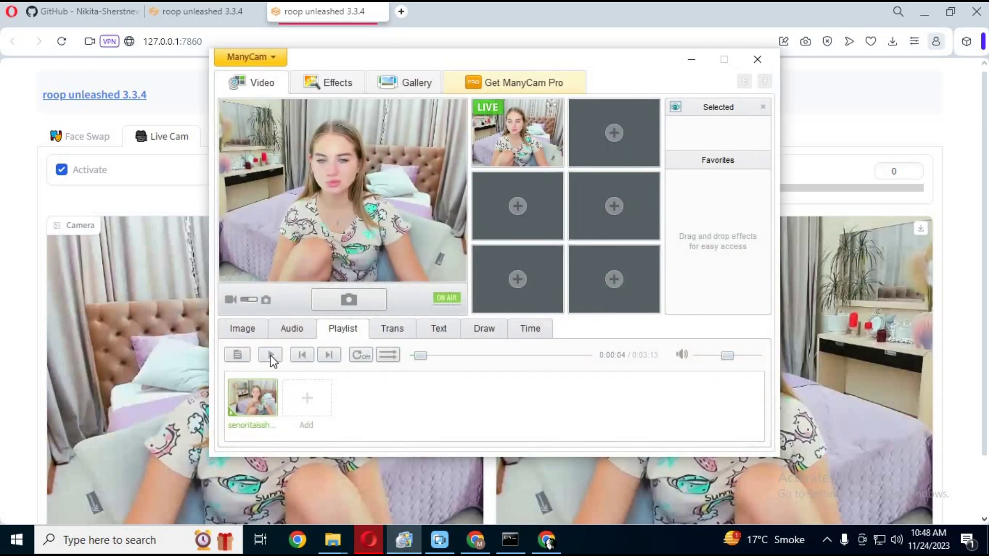
pyautogui.click(5, 369)
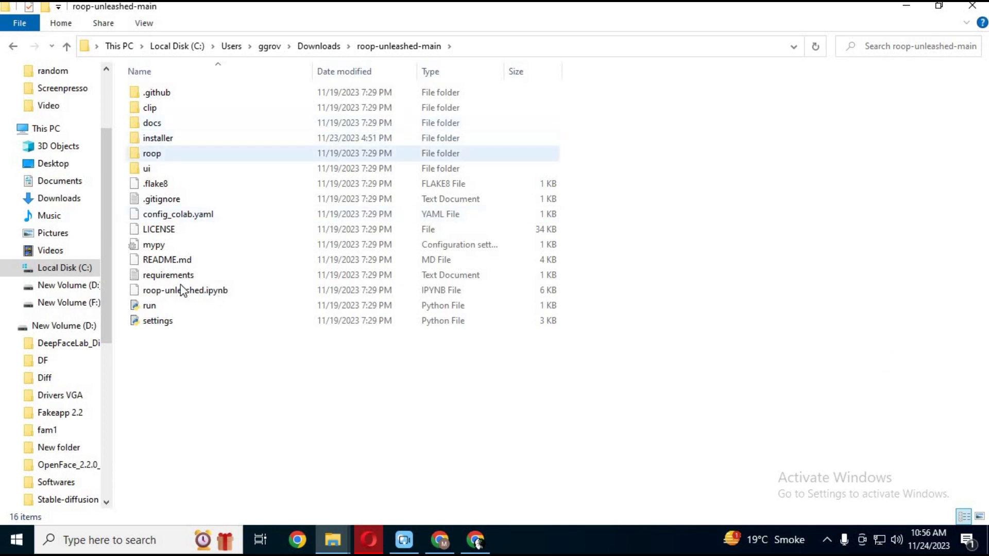
# Run windows_run from the installer folder and answer 'n' to skip the update check.
pyautogui.doubleClick(156, 138)
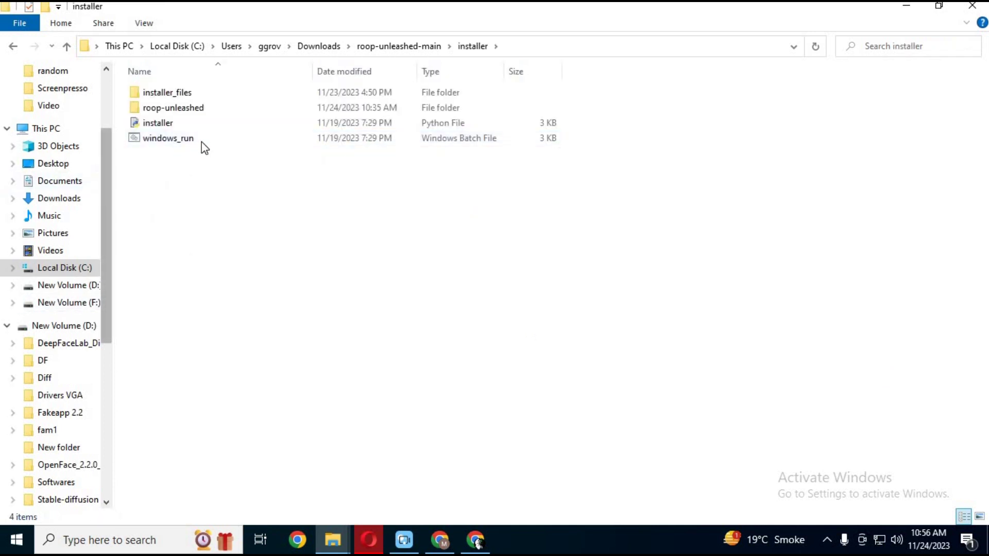
pyautogui.doubleClick(180, 139)
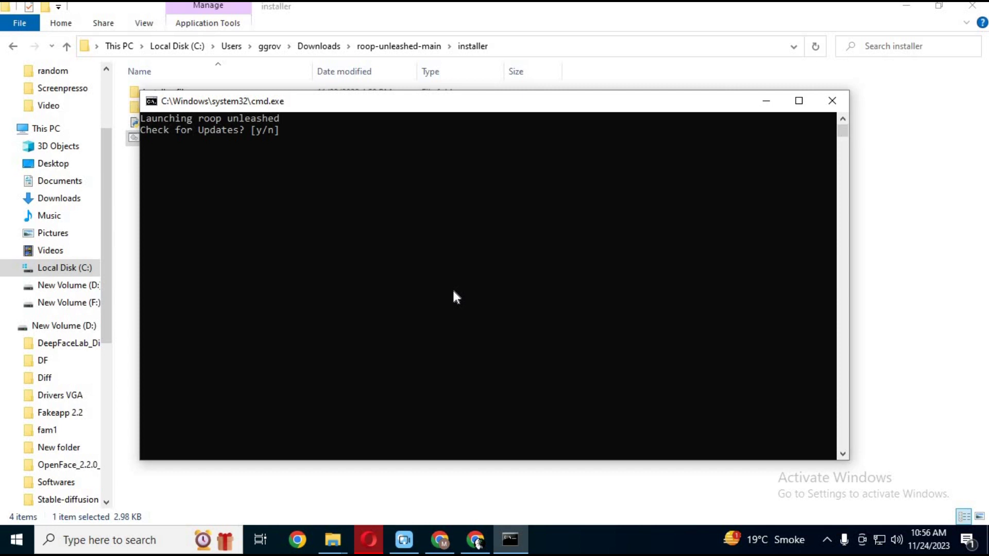
pyautogui.write('n')
pyautogui.press('Return')
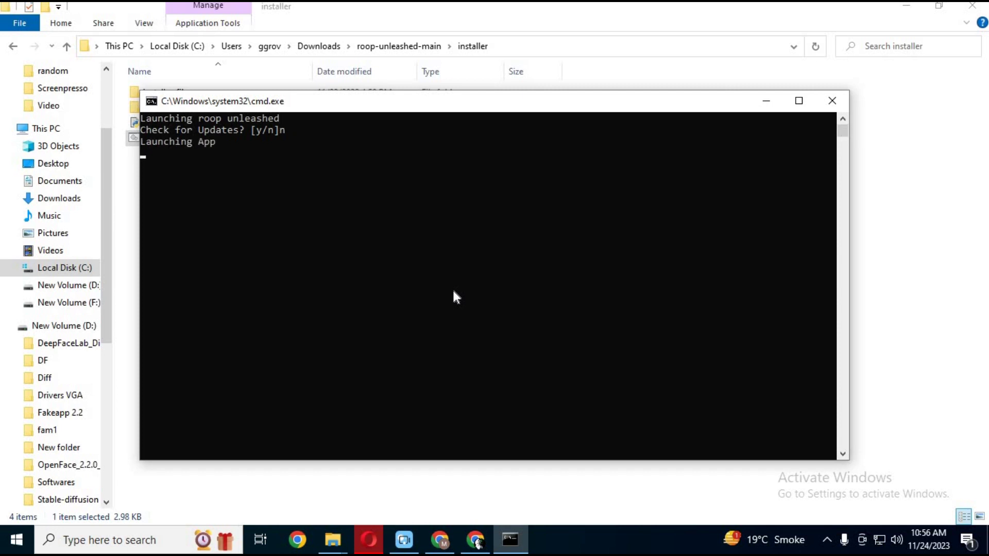